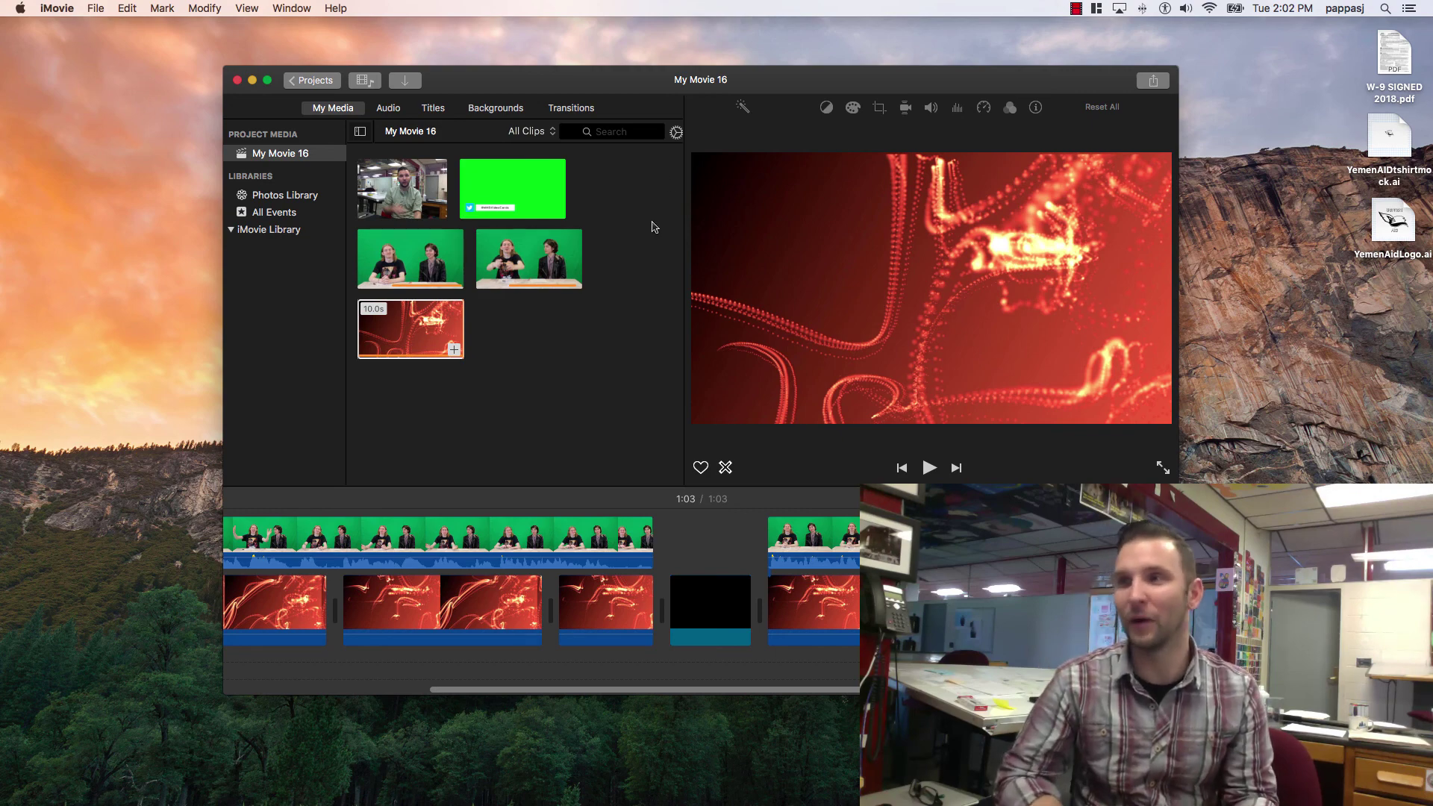
Close the open project, keeping the name My Movie 16, and return to the projects overview.
left_click(313, 80)
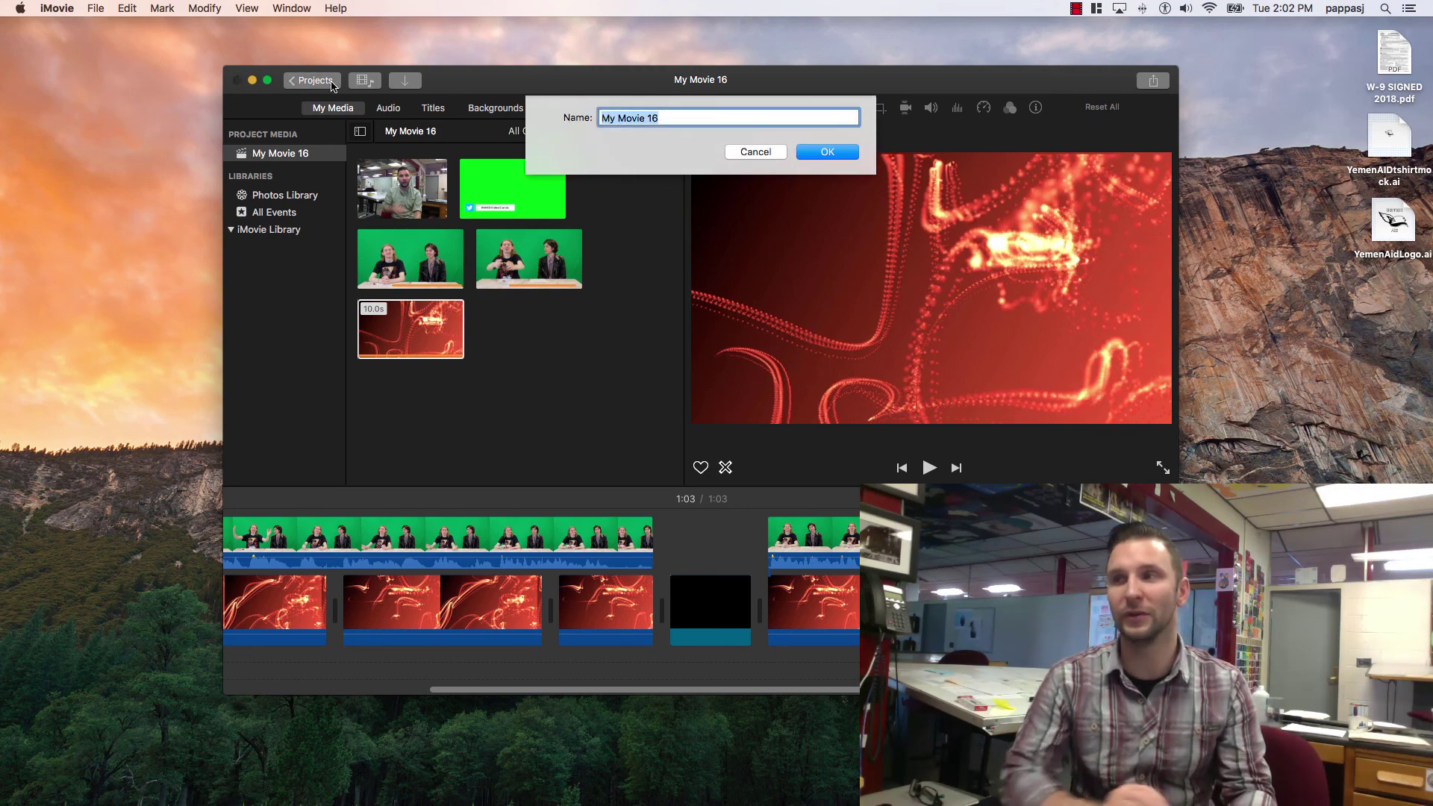
left_click(762, 153)
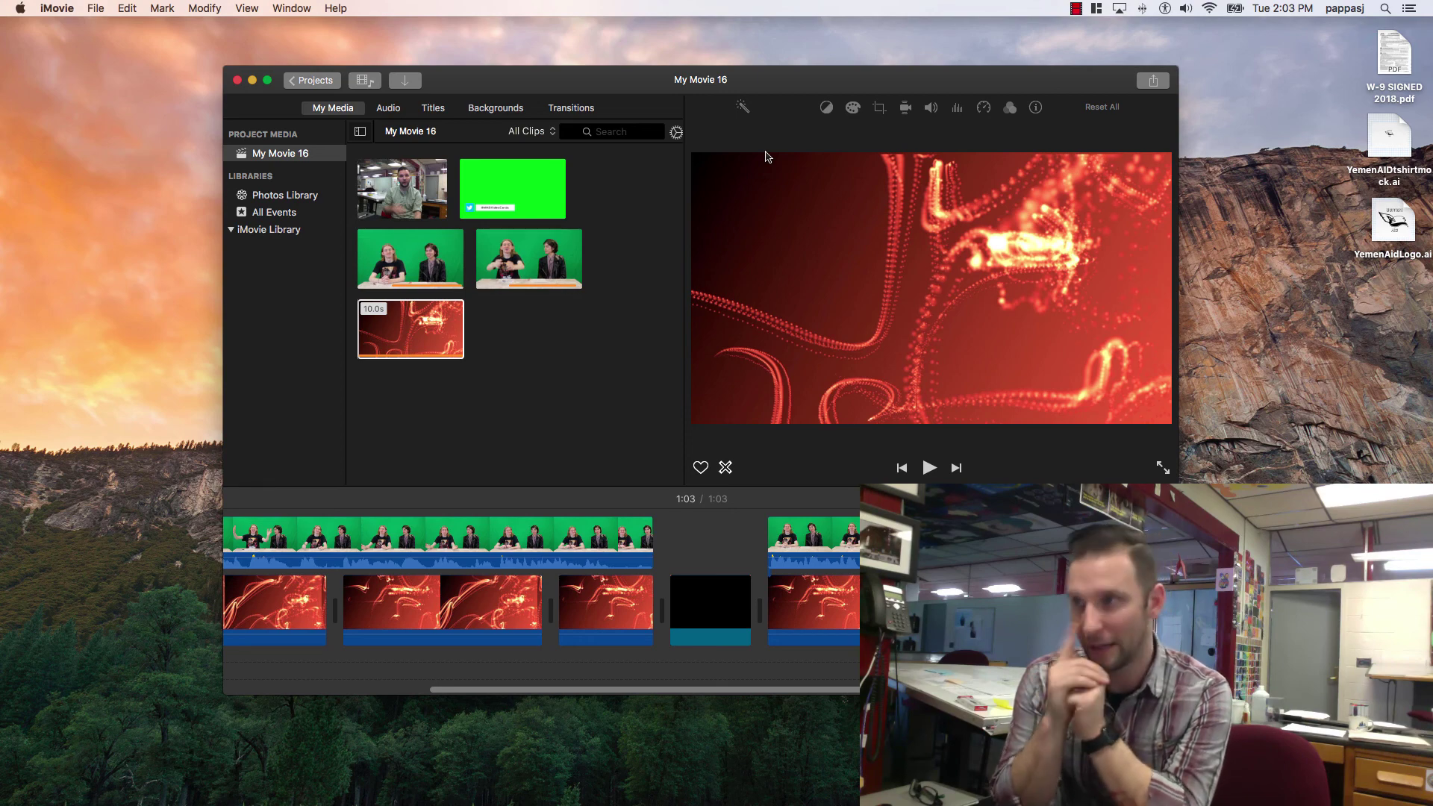
left_click(297, 80)
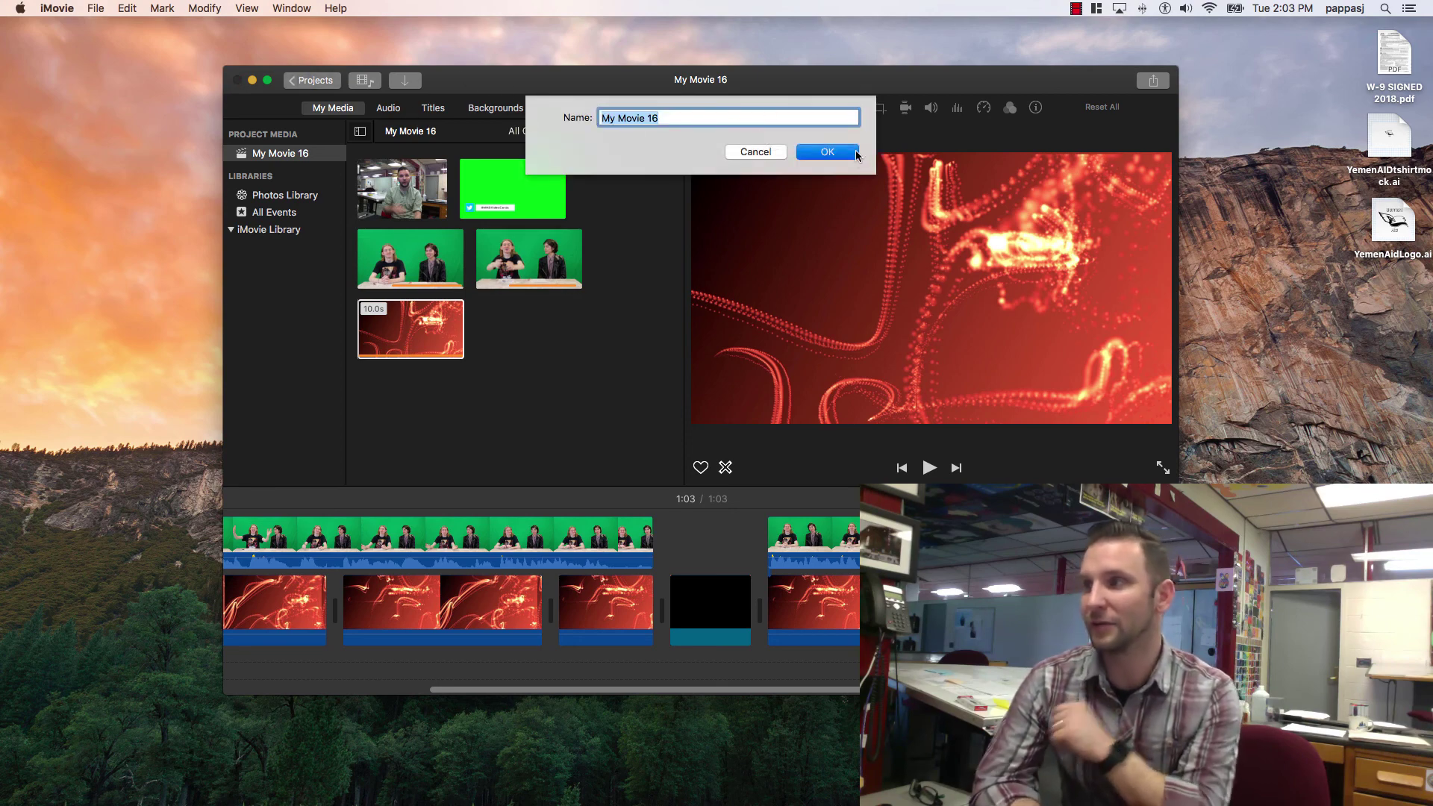
left_click(855, 153)
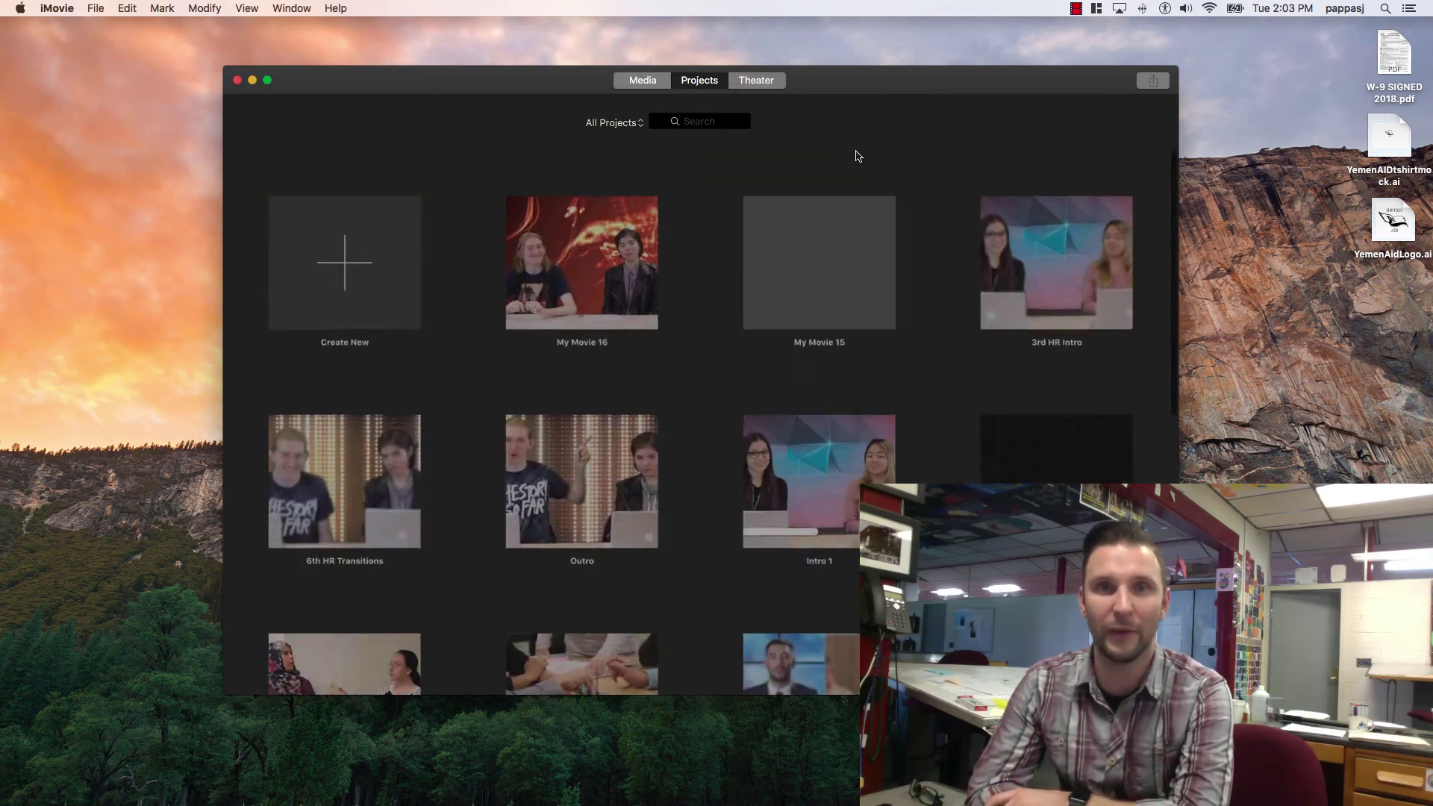
Uncover the drawings on the desktop, set 1.JPG apart from the stack, and minimize the iMovie window.
left_click_drag(550, 84, 460, 73)
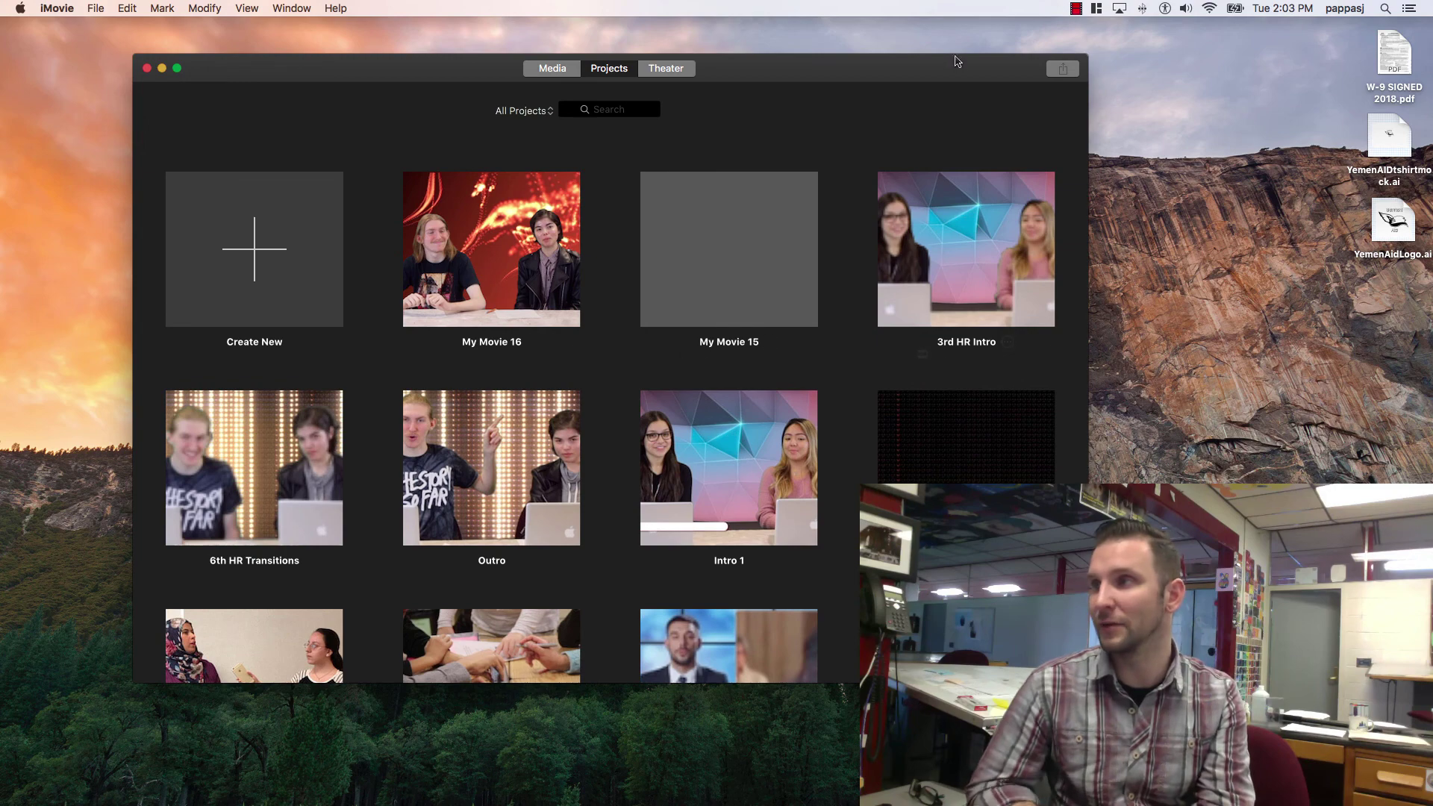
left_click_drag(958, 68, 800, 44)
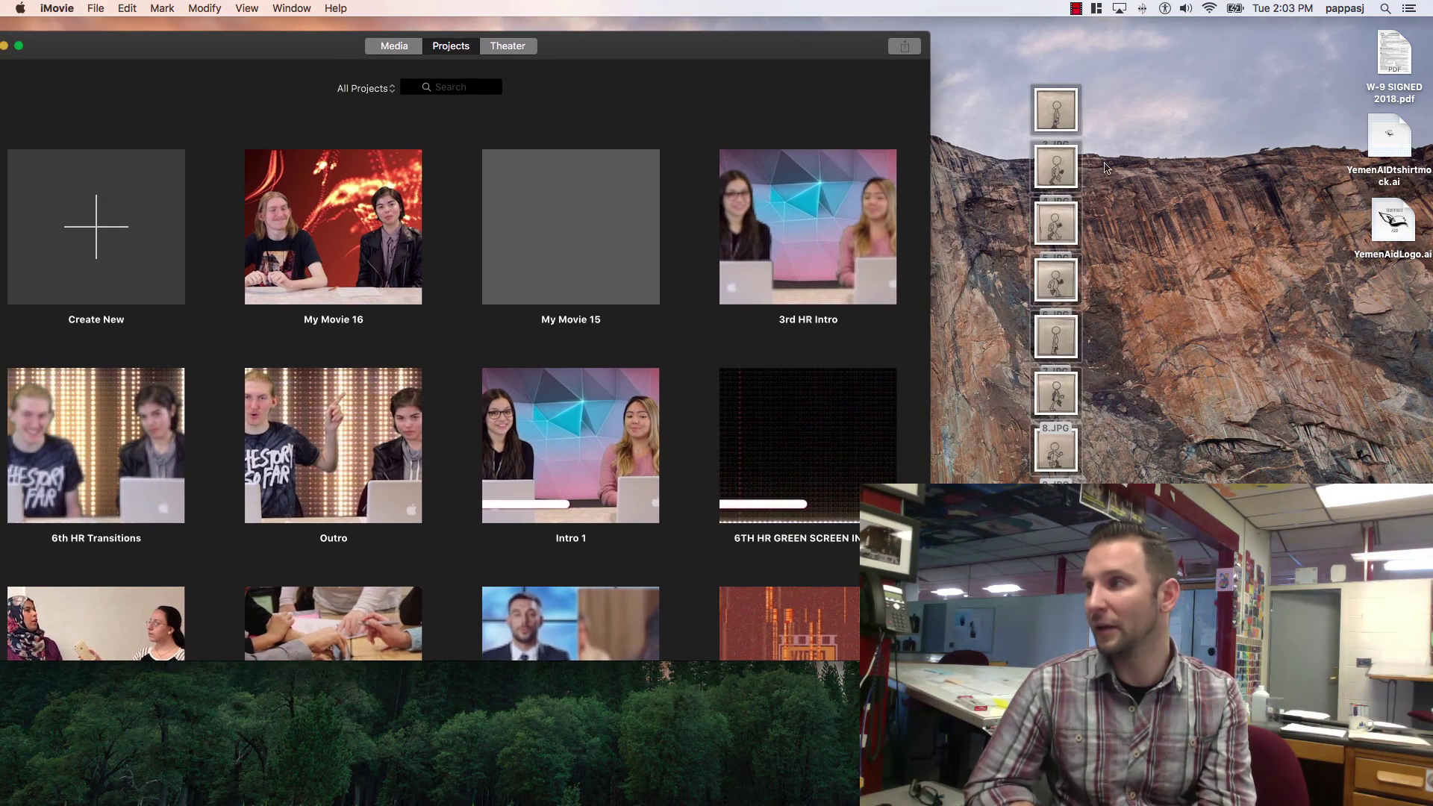
left_click(1069, 156)
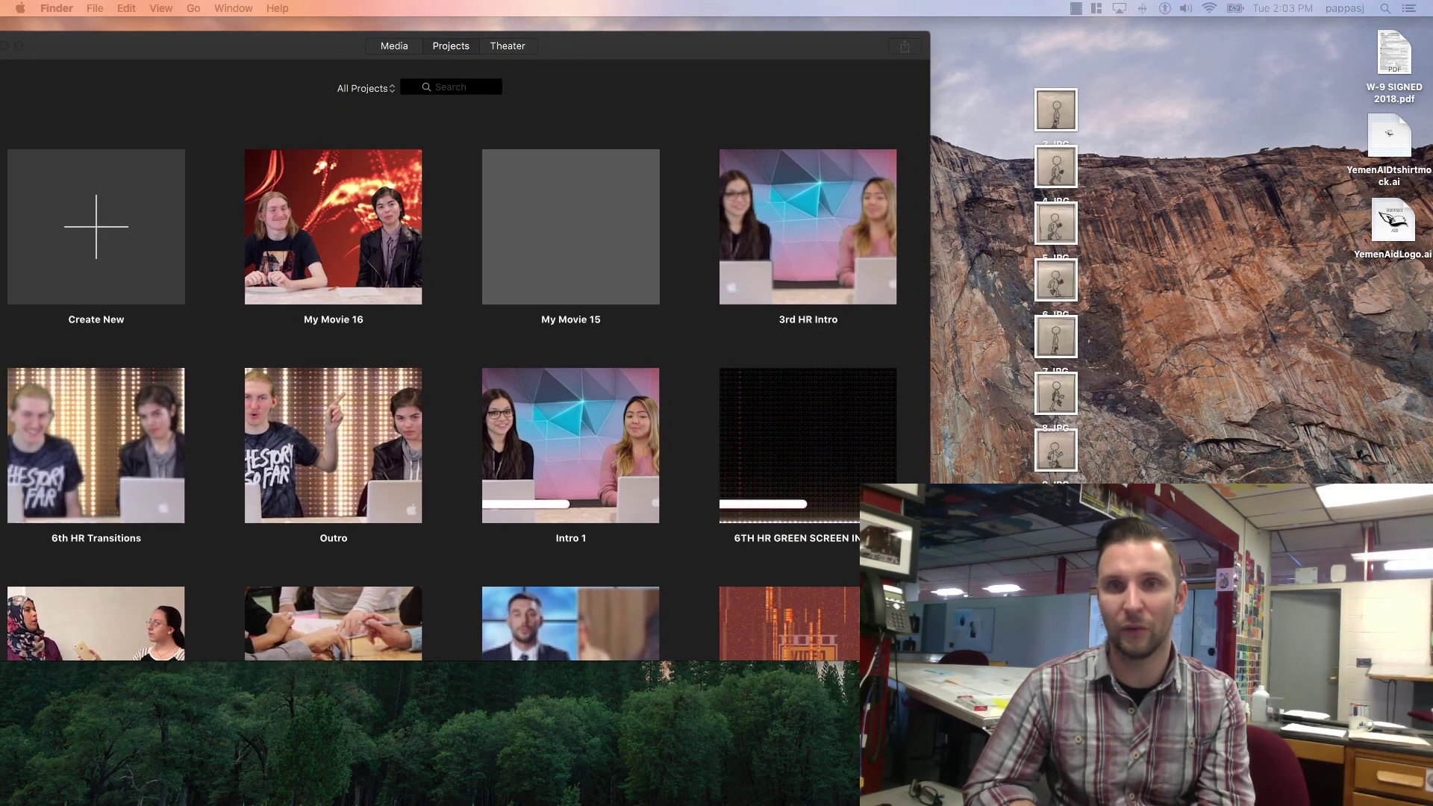
left_click_drag(699, 432, 1124, 118)
left_click(877, 54)
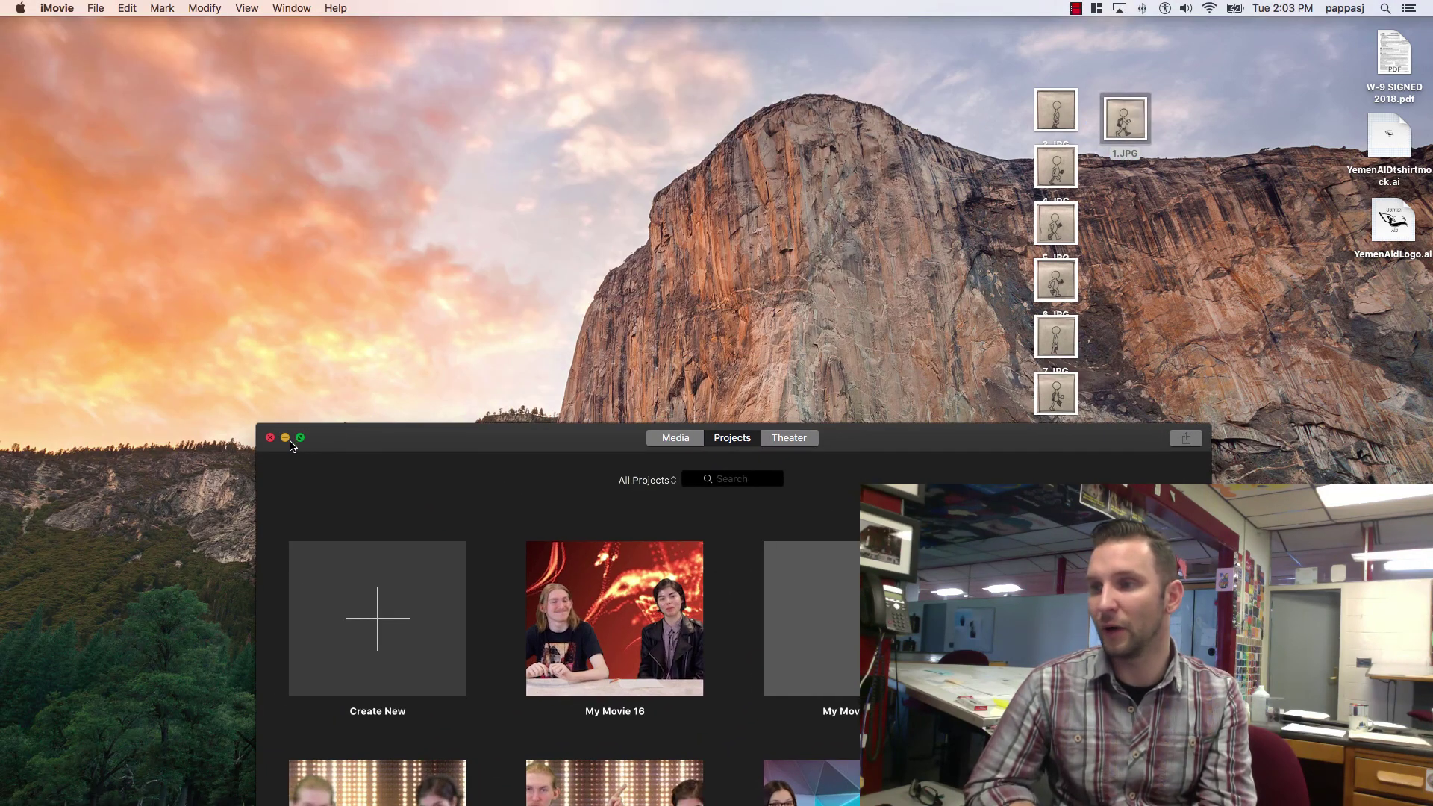
left_click(285, 439)
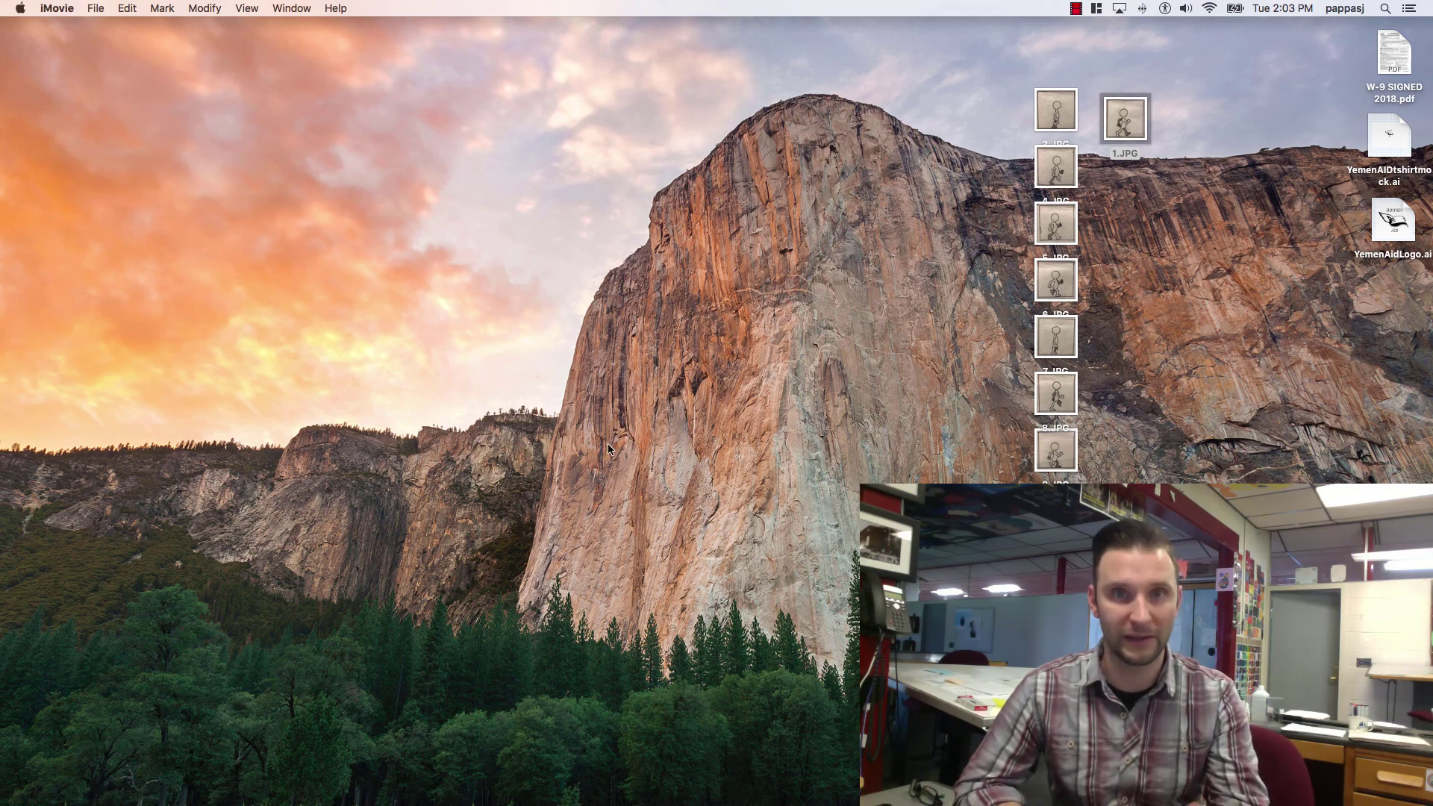
Arrange the desktop images 1.JPG to 8.JPG in a column in numerical order.
left_click_drag(1102, 100, 1045, 63)
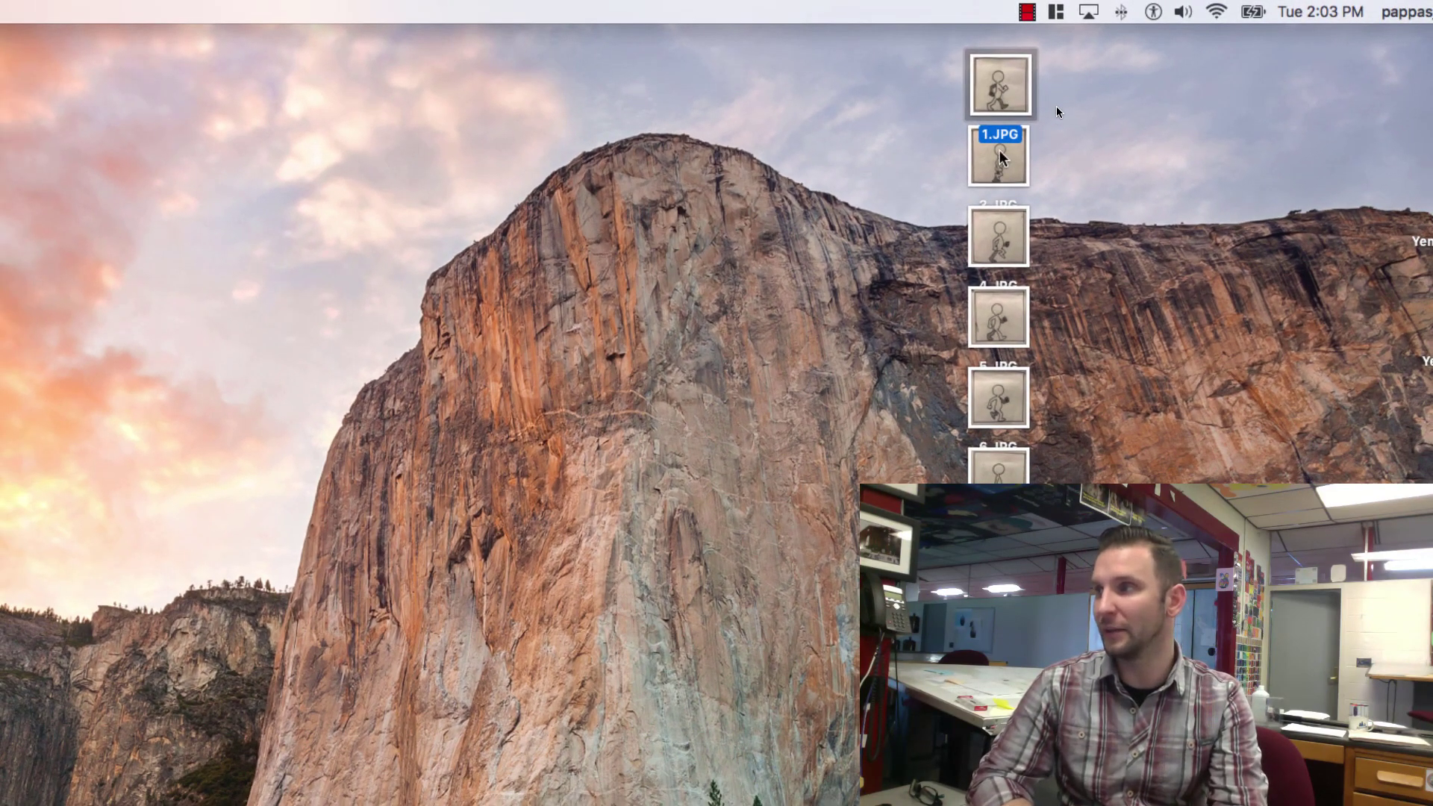
left_click(1000, 157)
left_click_drag(1000, 156, 910, 208)
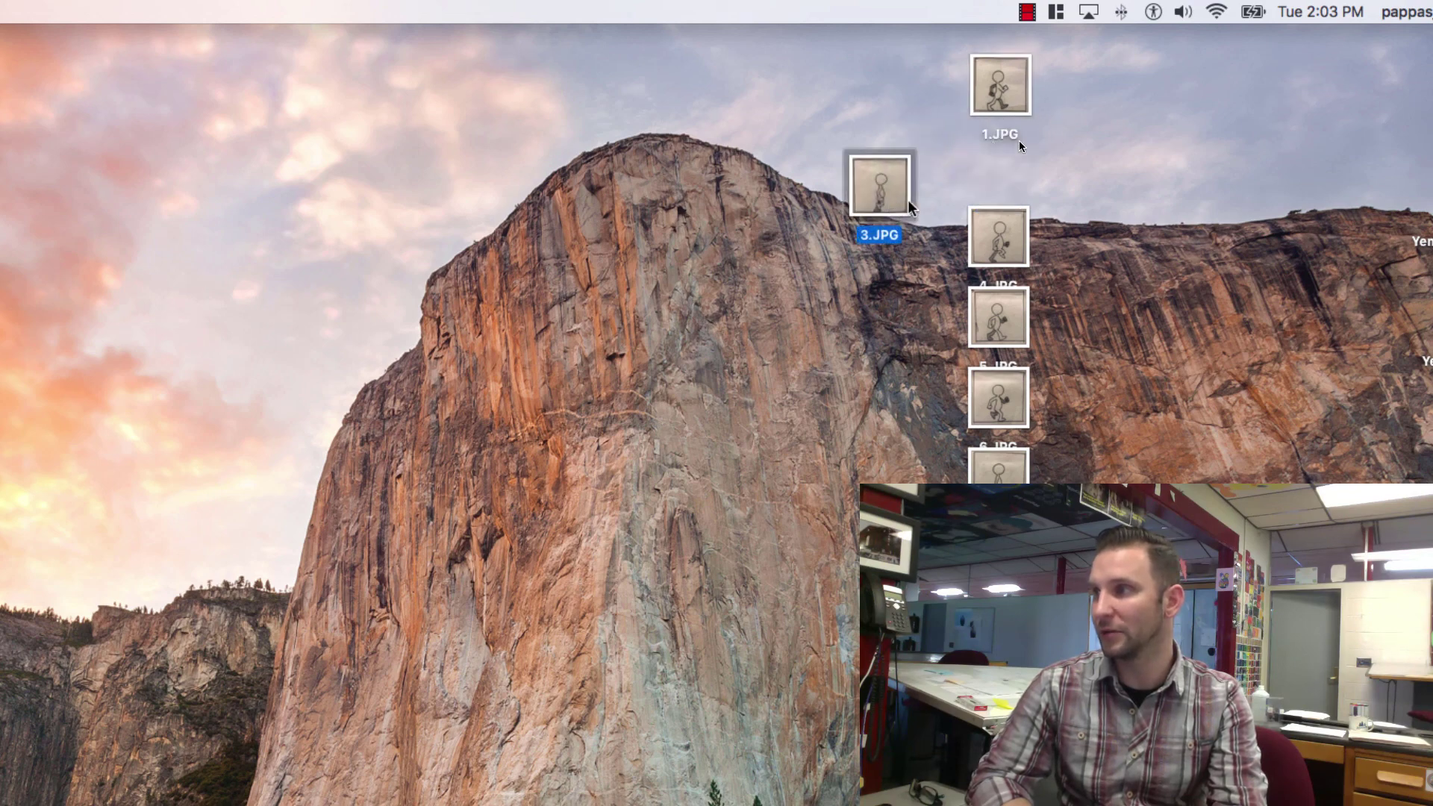
left_click(999, 237)
left_click_drag(998, 237, 883, 269)
left_click_drag(1011, 330, 877, 371)
left_click_drag(1018, 410, 897, 448)
left_click_drag(1004, 466, 856, 481)
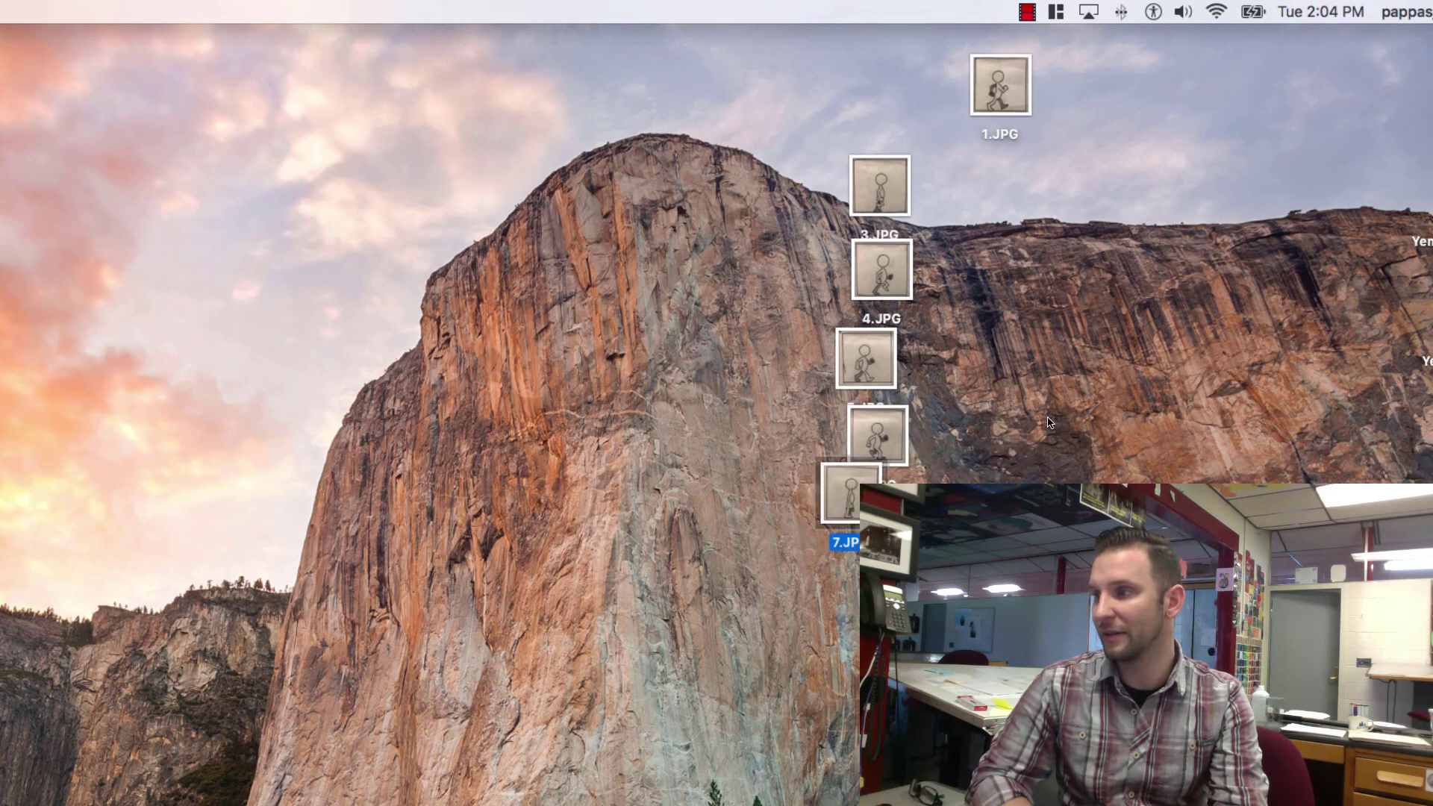
left_click_drag(1004, 566, 866, 582)
left_click_drag(1004, 642, 898, 140)
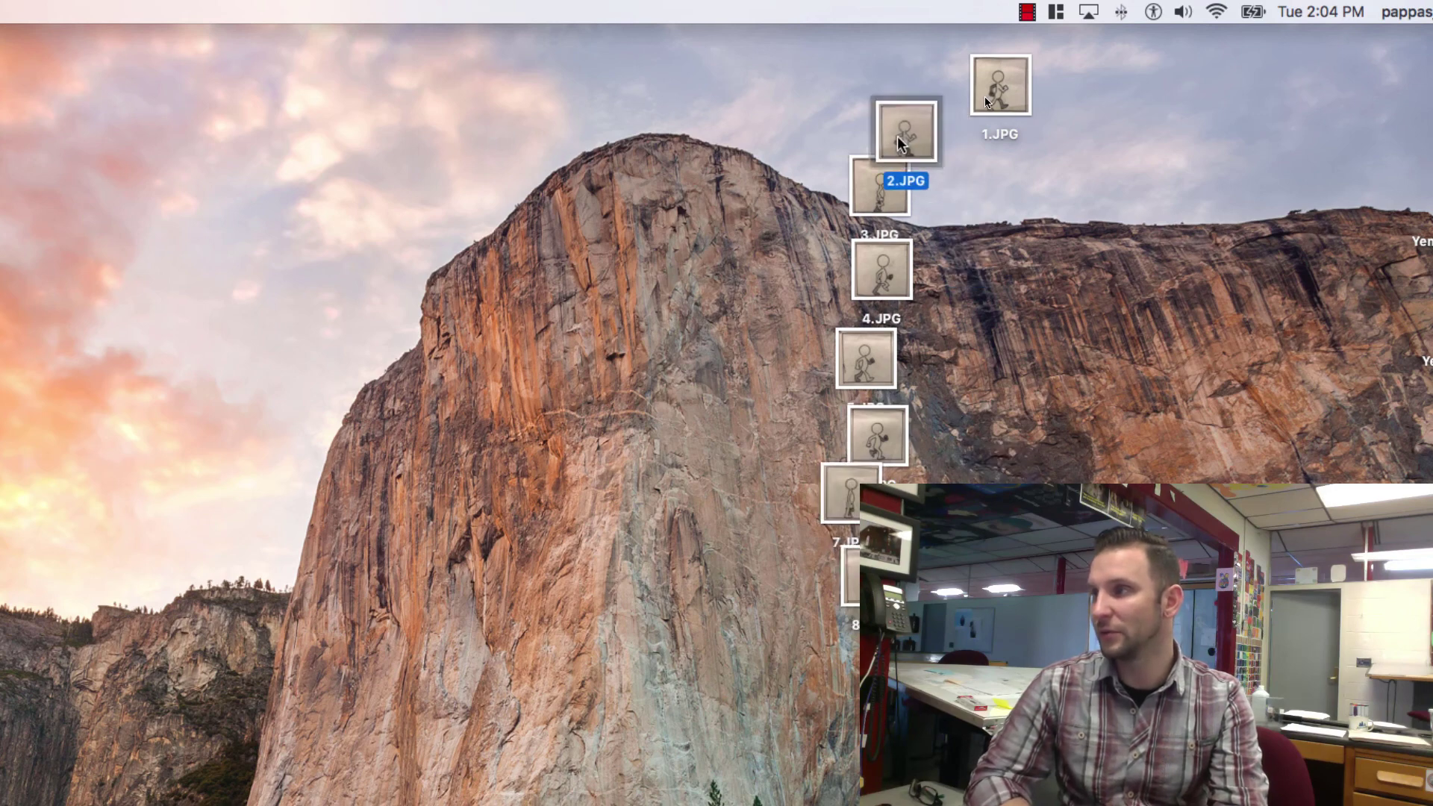
left_click_drag(1000, 82, 941, 67)
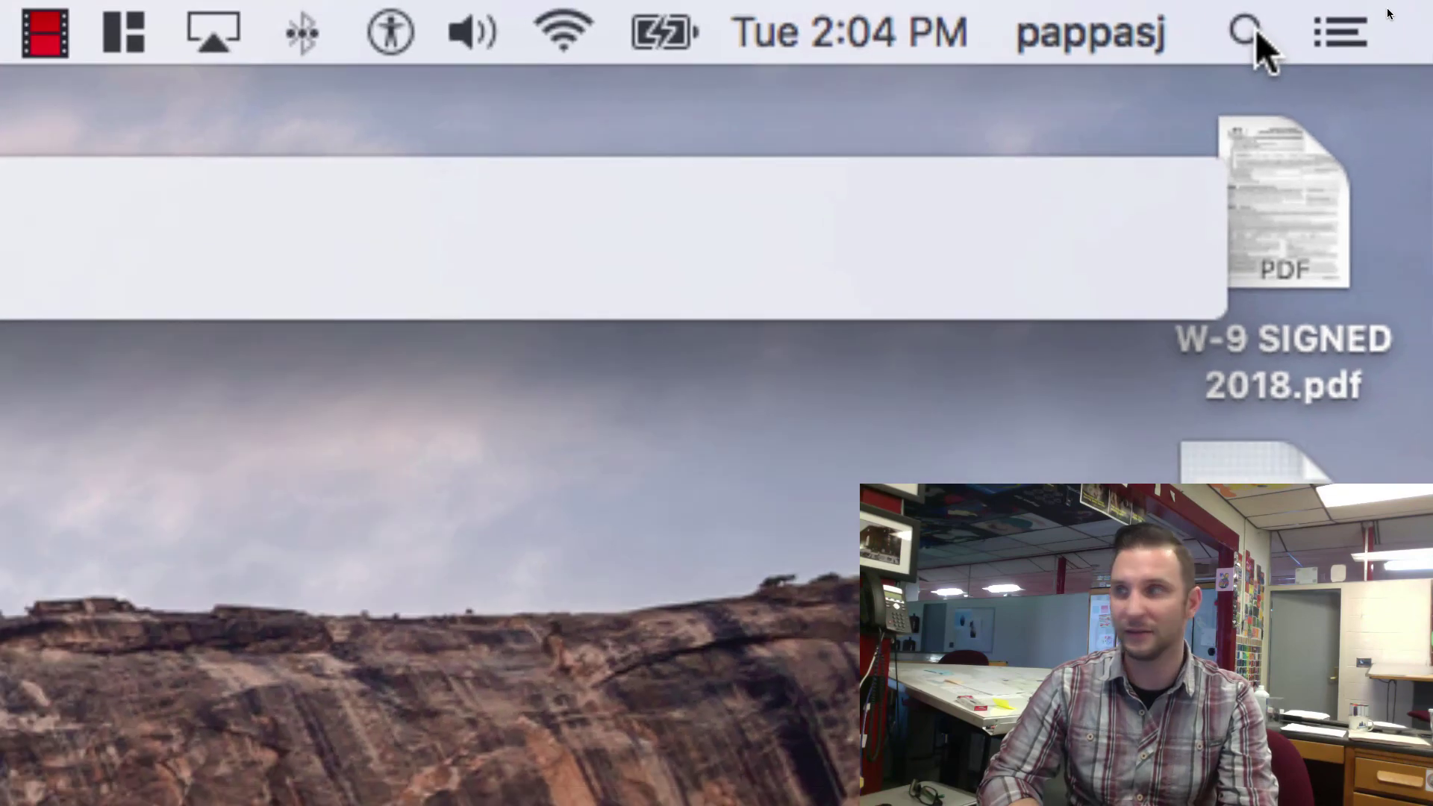
Launch iMovie through a Spotlight search for "imovie" and enlarge its window on the desktop.
left_click(1195, 86)
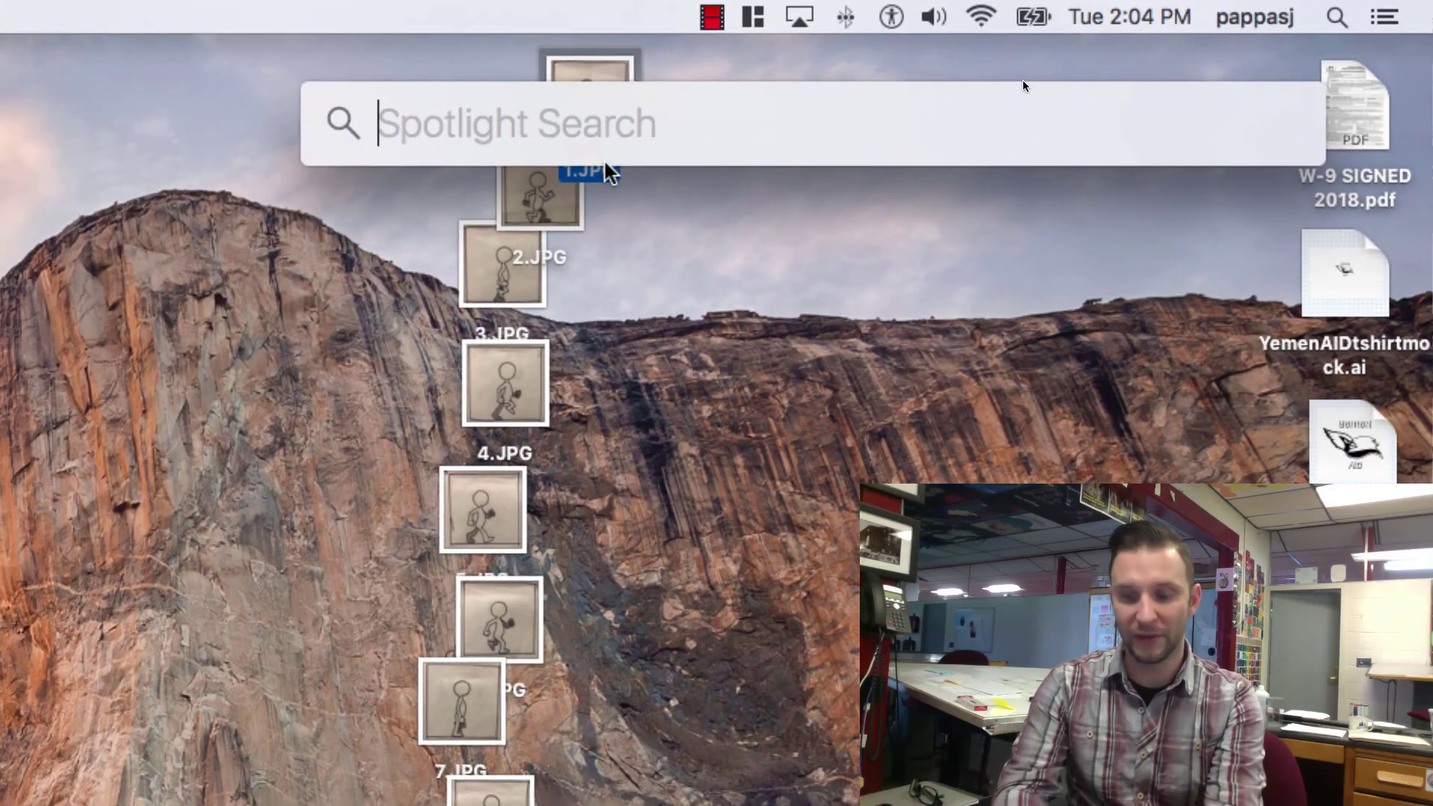
type("imovie")
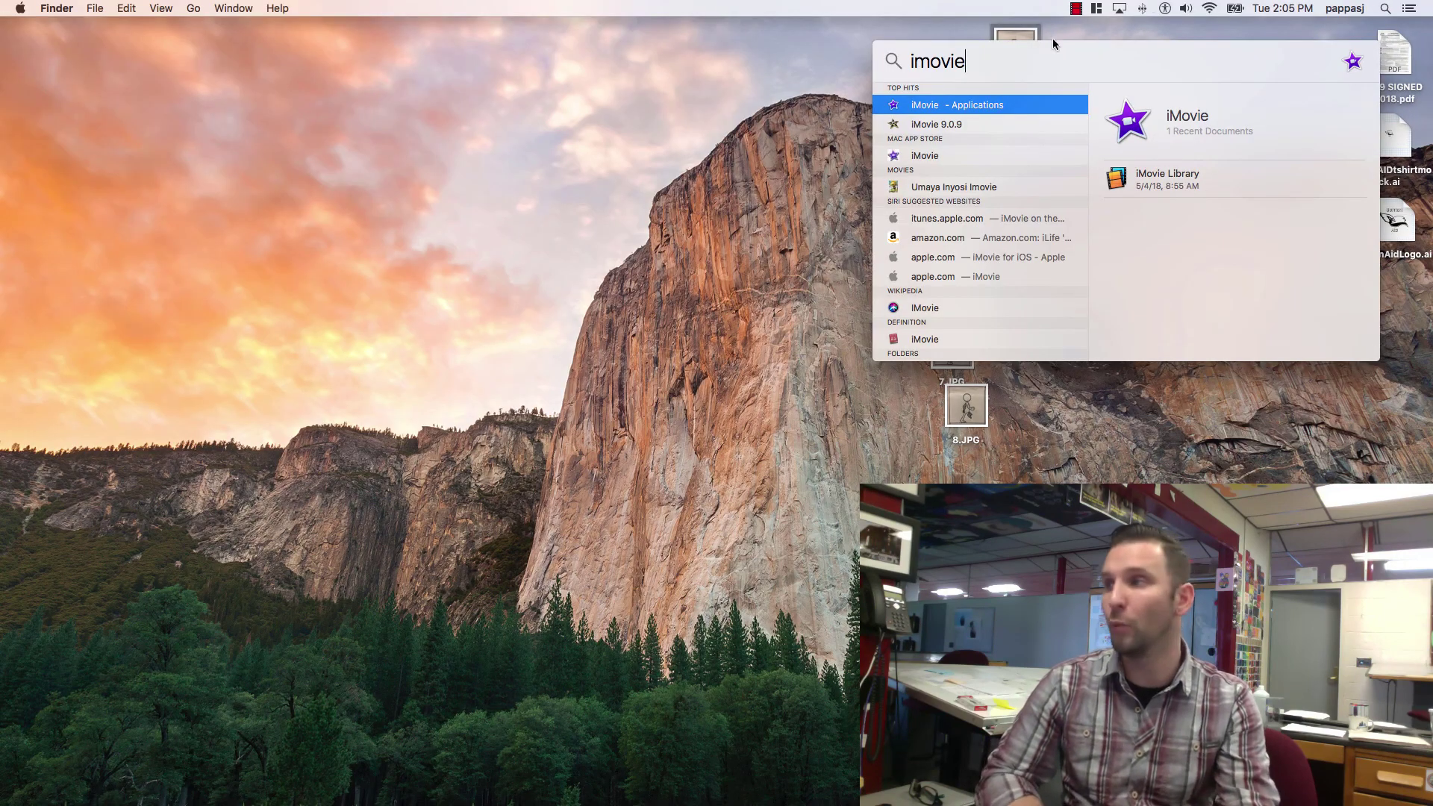
key("Return")
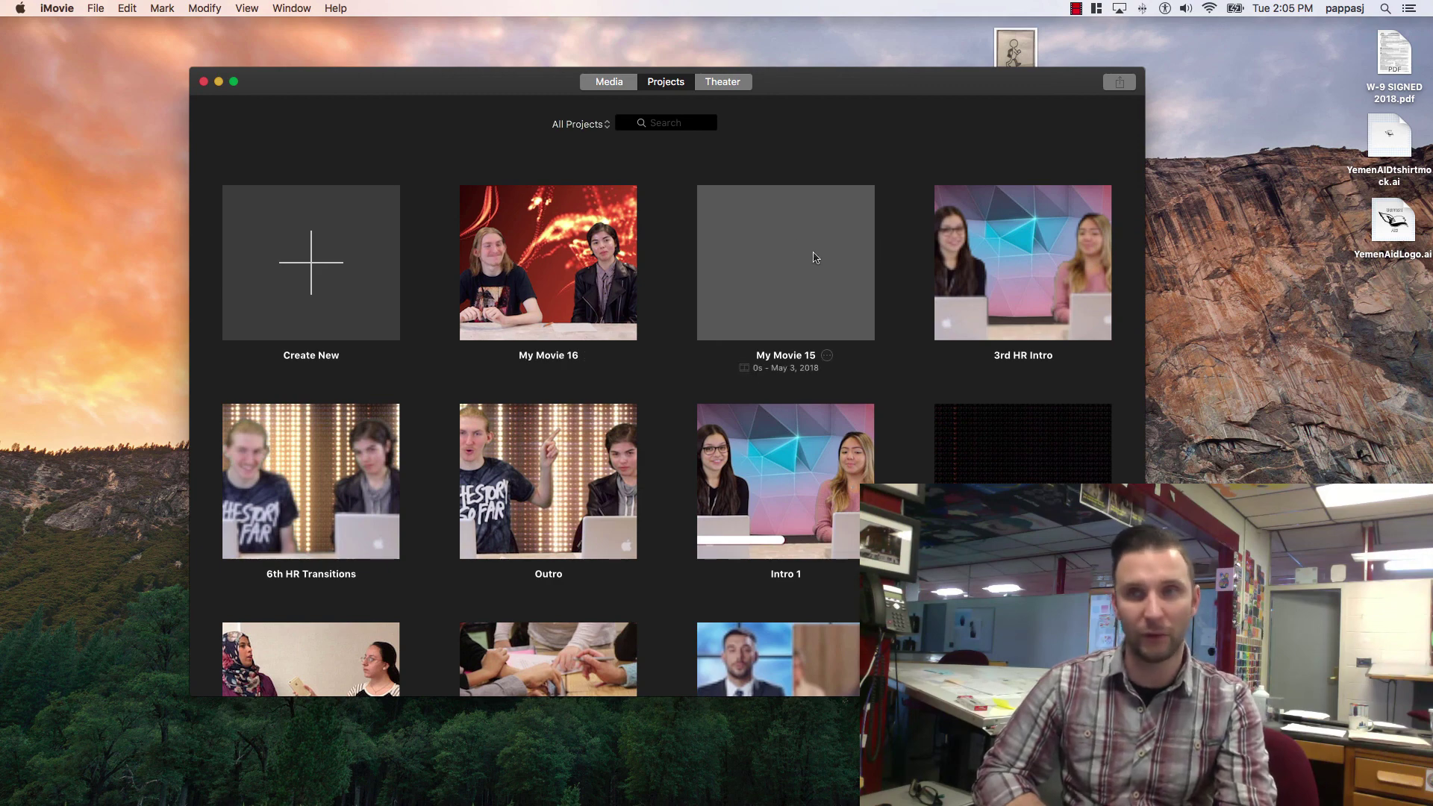
left_click_drag(383, 93, 228, 60)
left_click_drag(991, 192, 1125, 191)
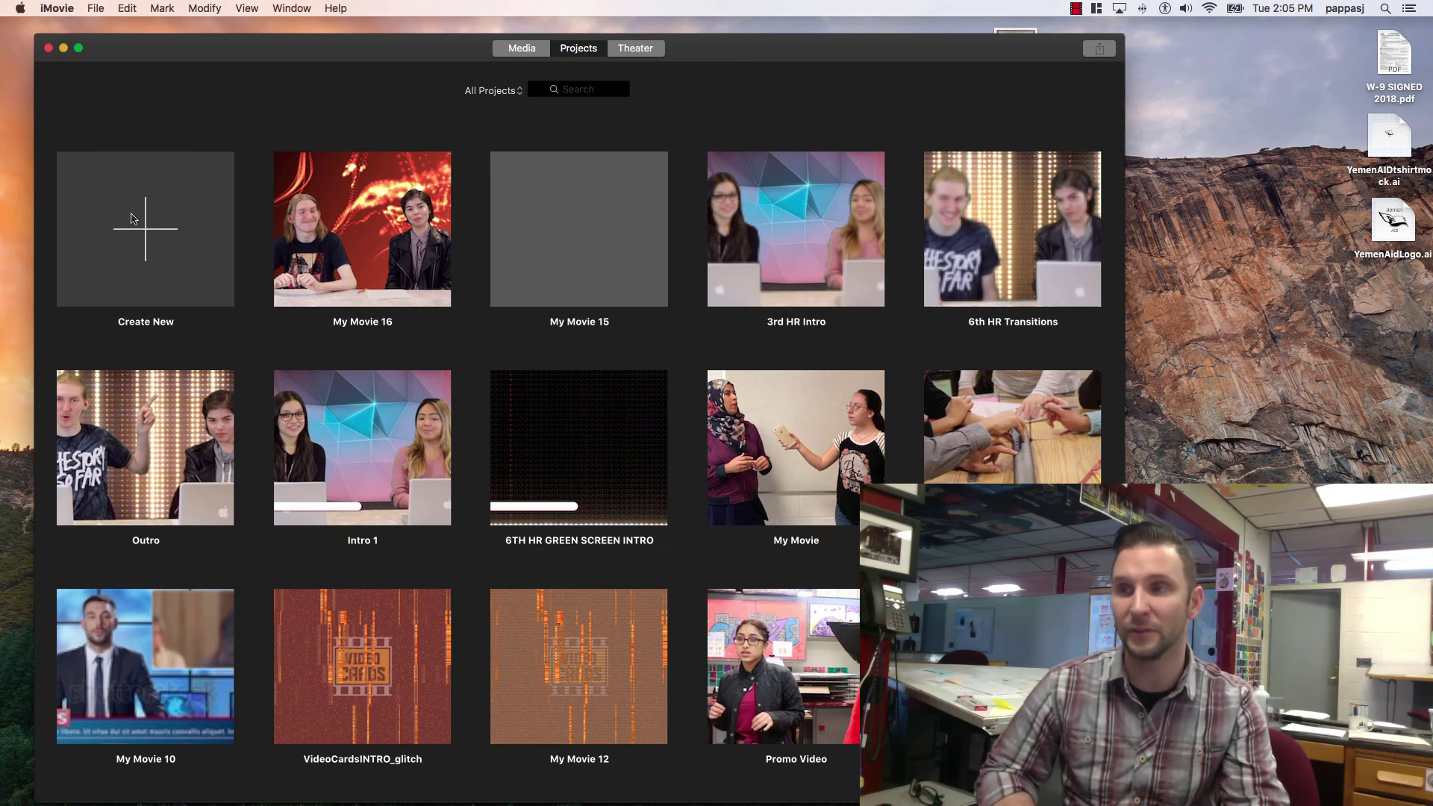
Create a new project of the Movie type.
left_click(147, 235)
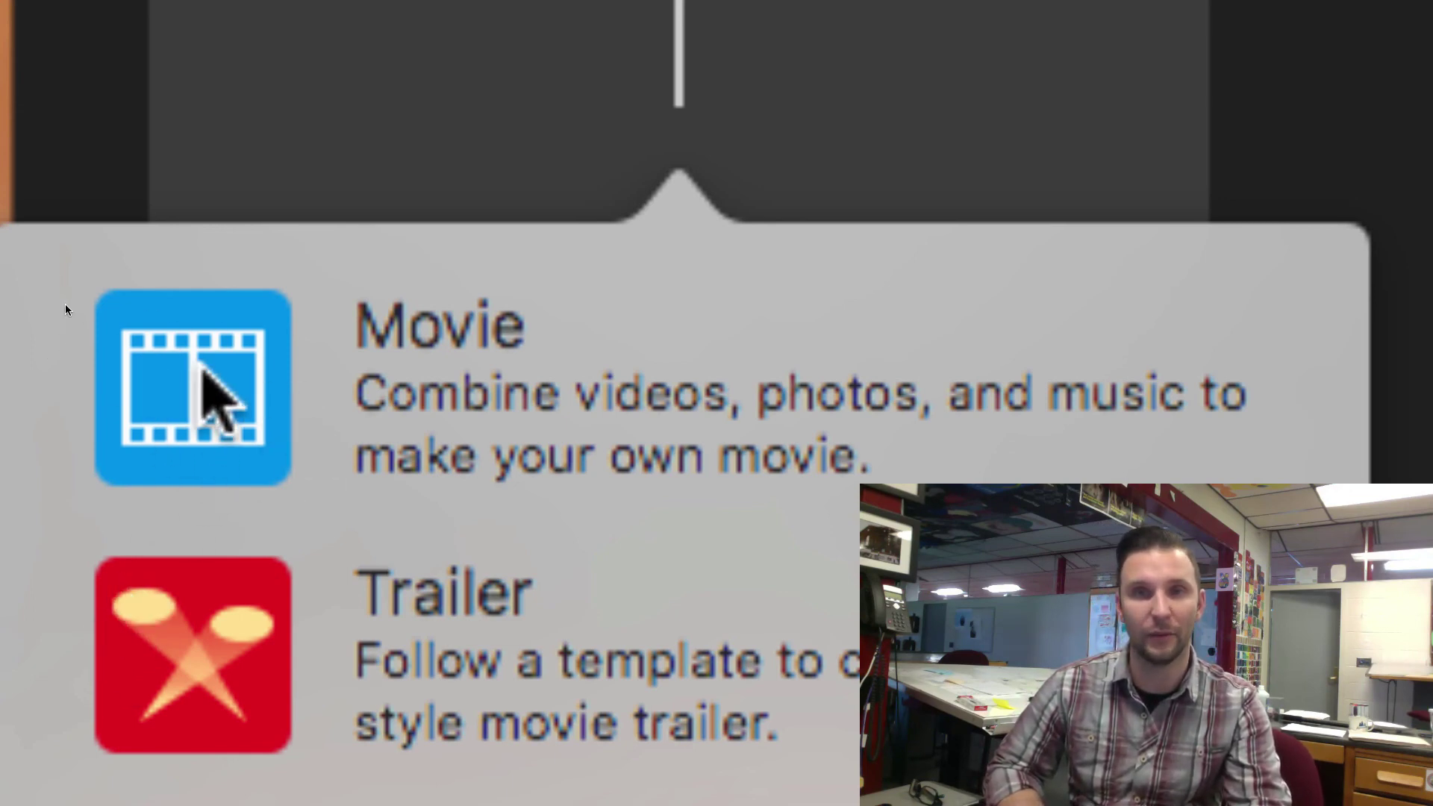
left_click(200, 367)
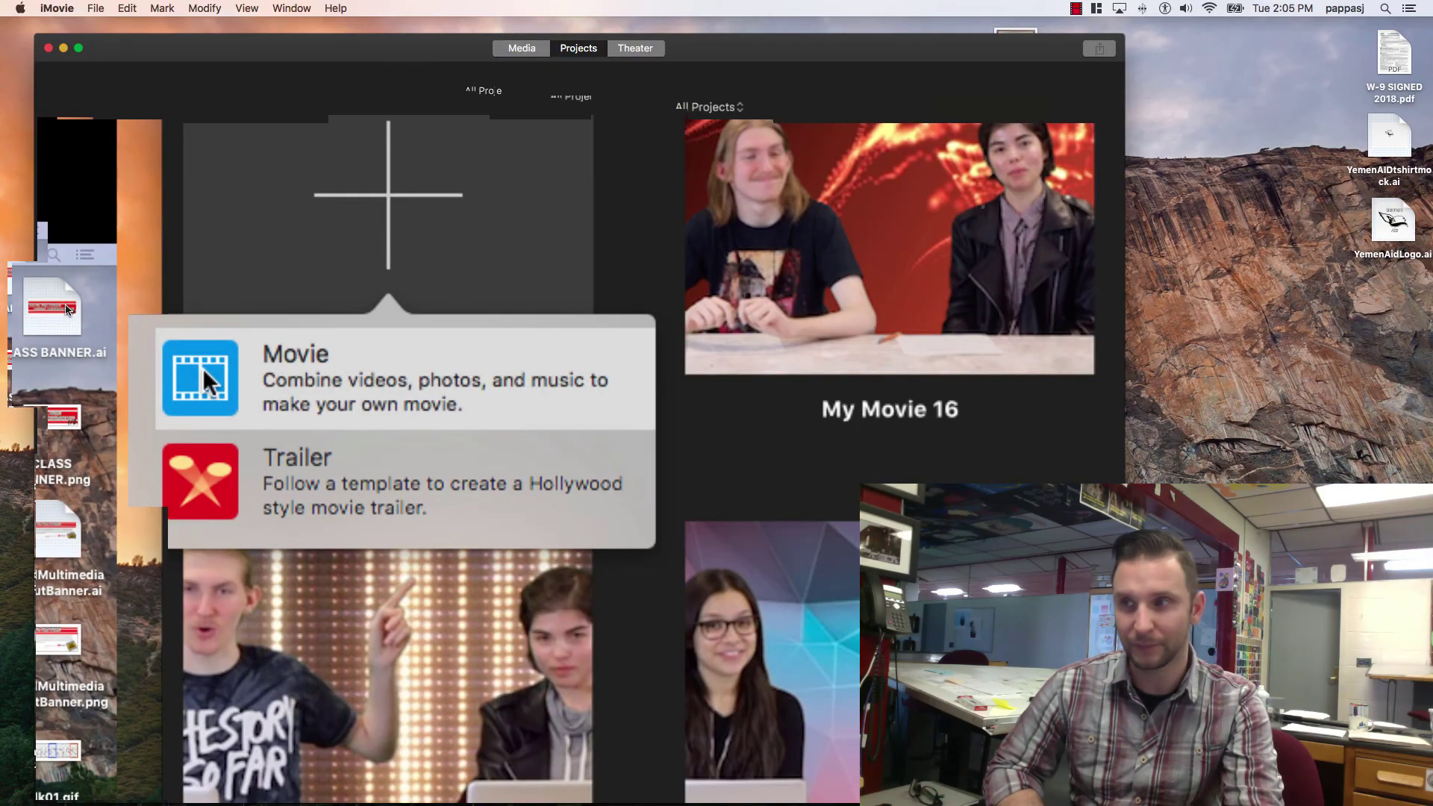
left_click(205, 377)
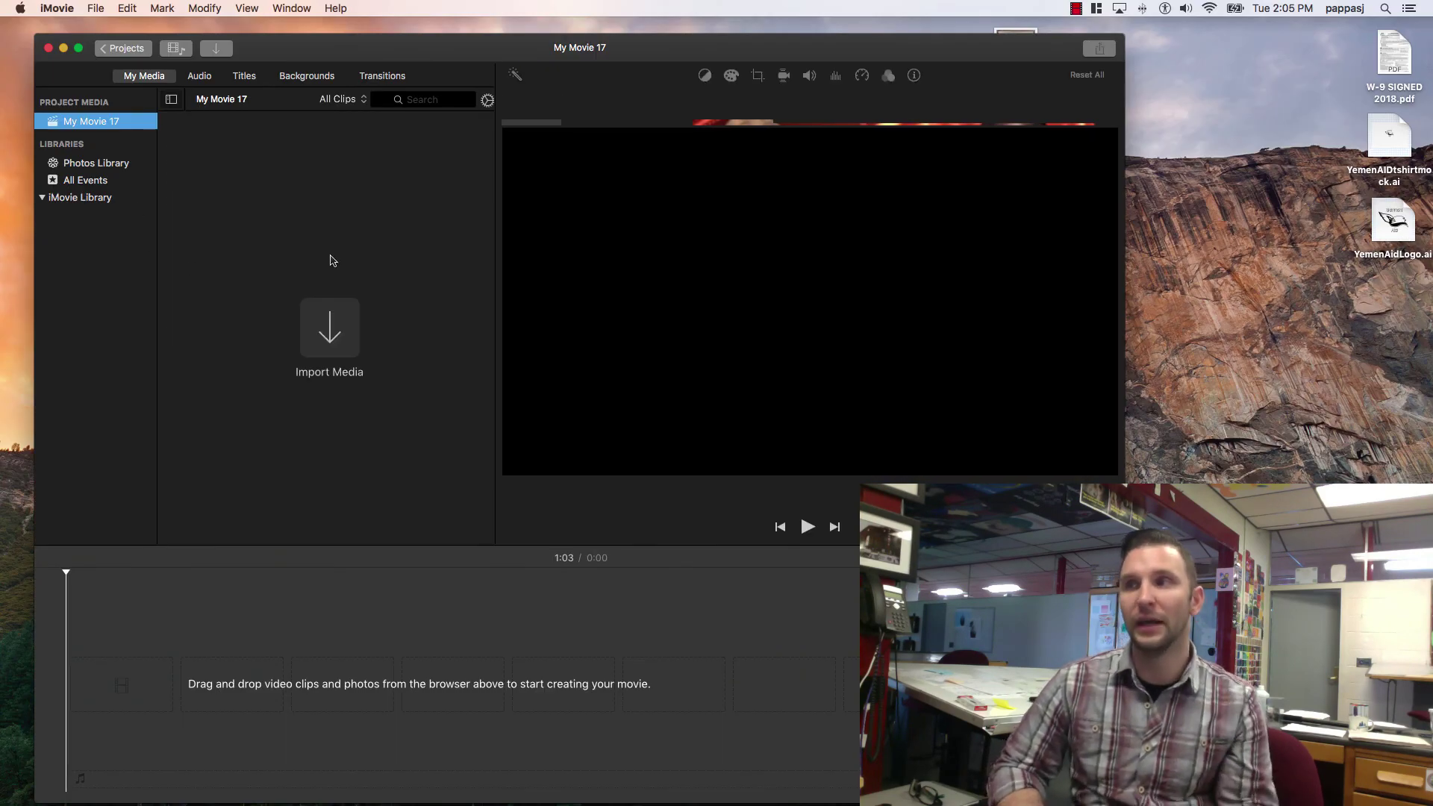
Widen the new project's window and move it aside to expose the numbered images on the desktop.
left_click_drag(378, 45, 378, 31)
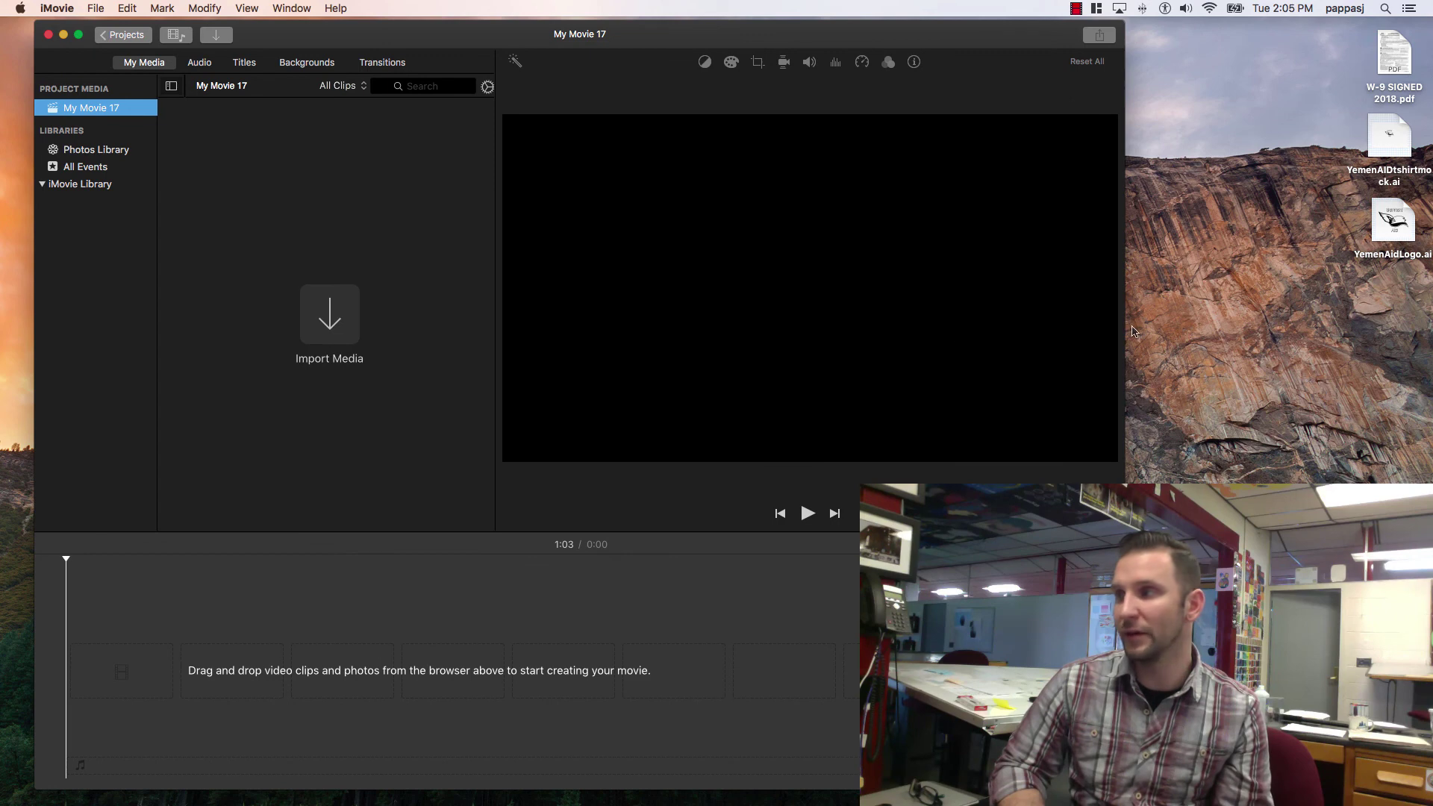
left_click_drag(1123, 329, 1186, 320)
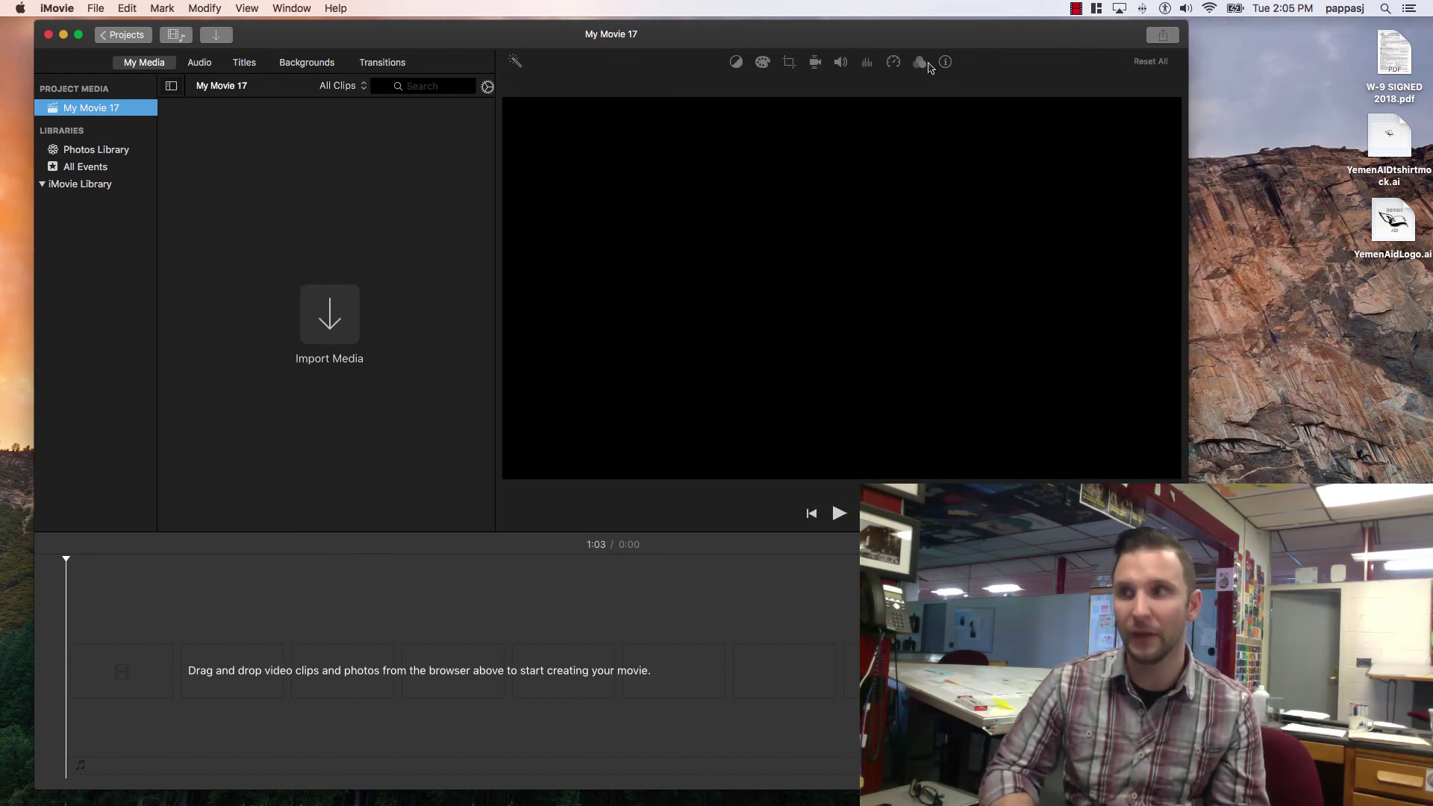
left_click_drag(920, 43, 901, 72)
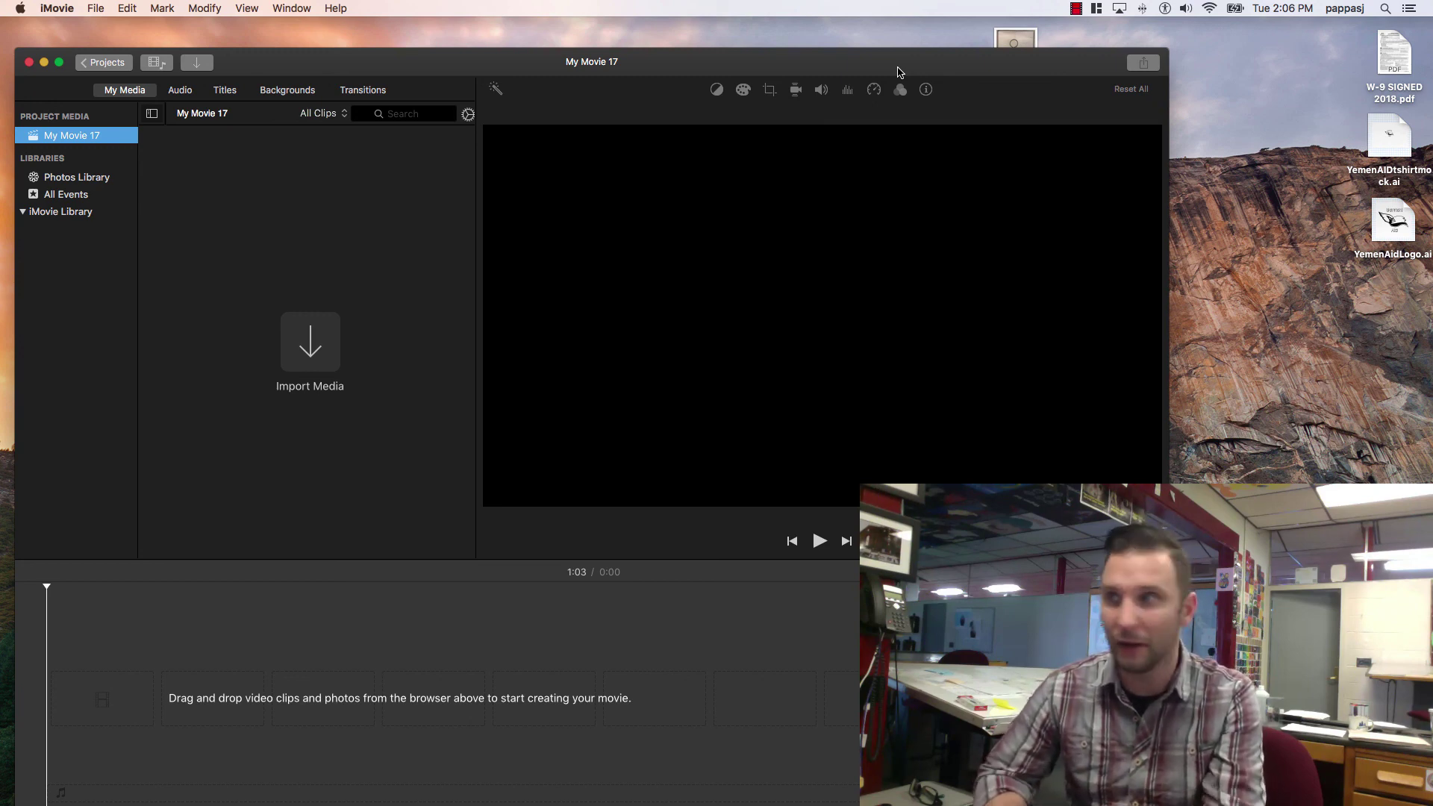
left_click_drag(899, 73, 990, 55)
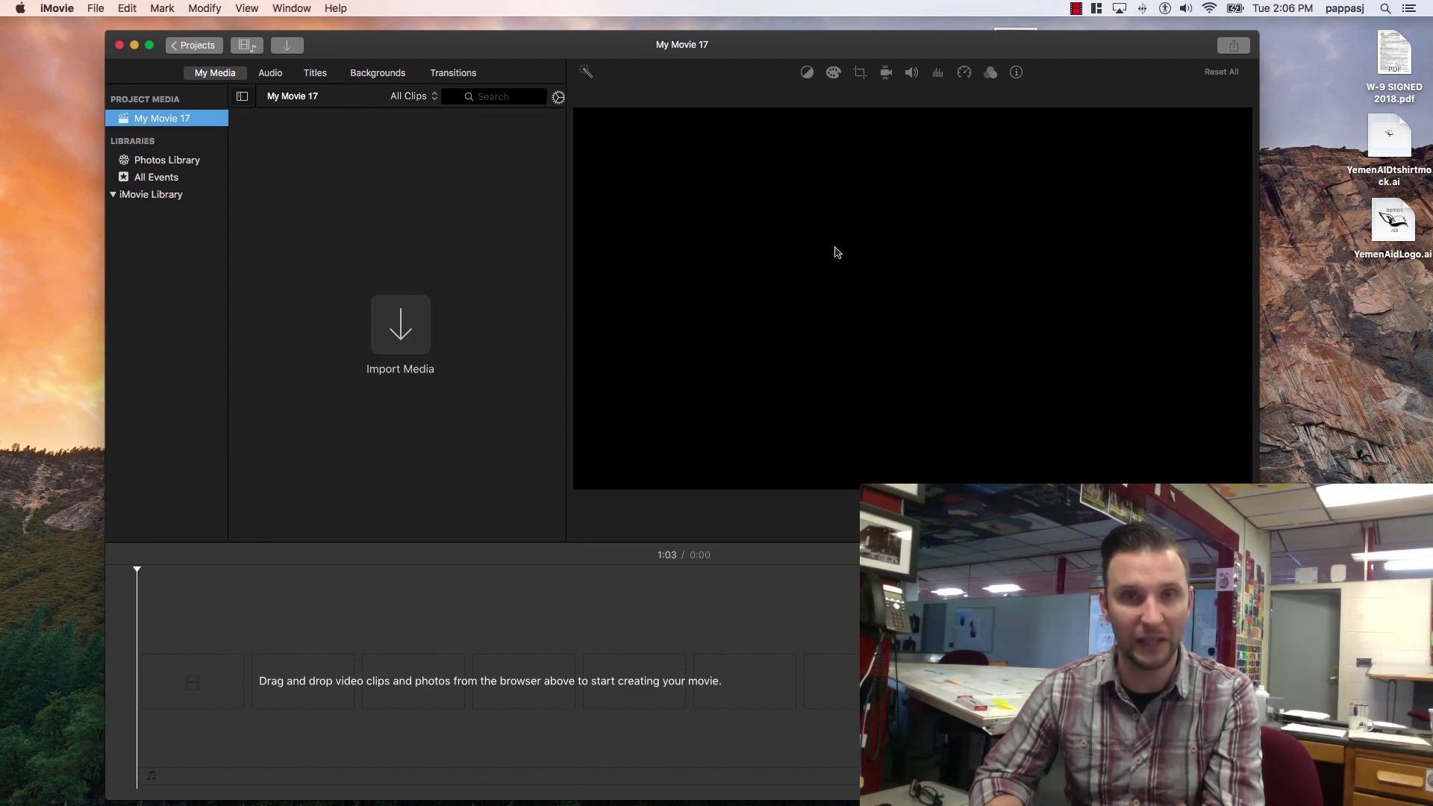
left_click_drag(1013, 46, 677, 43)
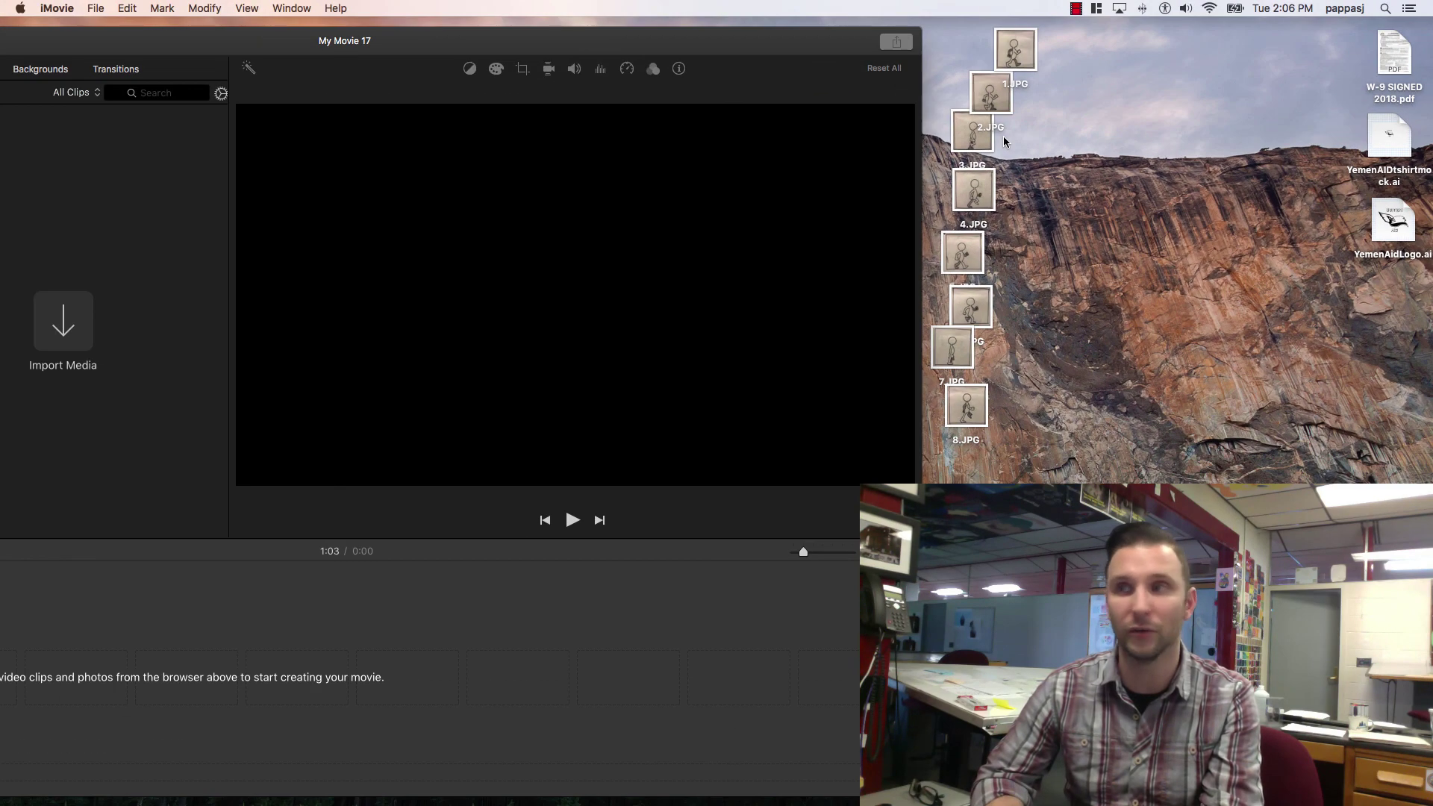
Import the eight desktop images 1.JPG to 8.JPG together into the media of My Movie 17.
left_click_drag(1061, 43, 946, 439)
left_click_drag(1036, 71, 1211, 200)
left_click_drag(825, 42, 1000, 53)
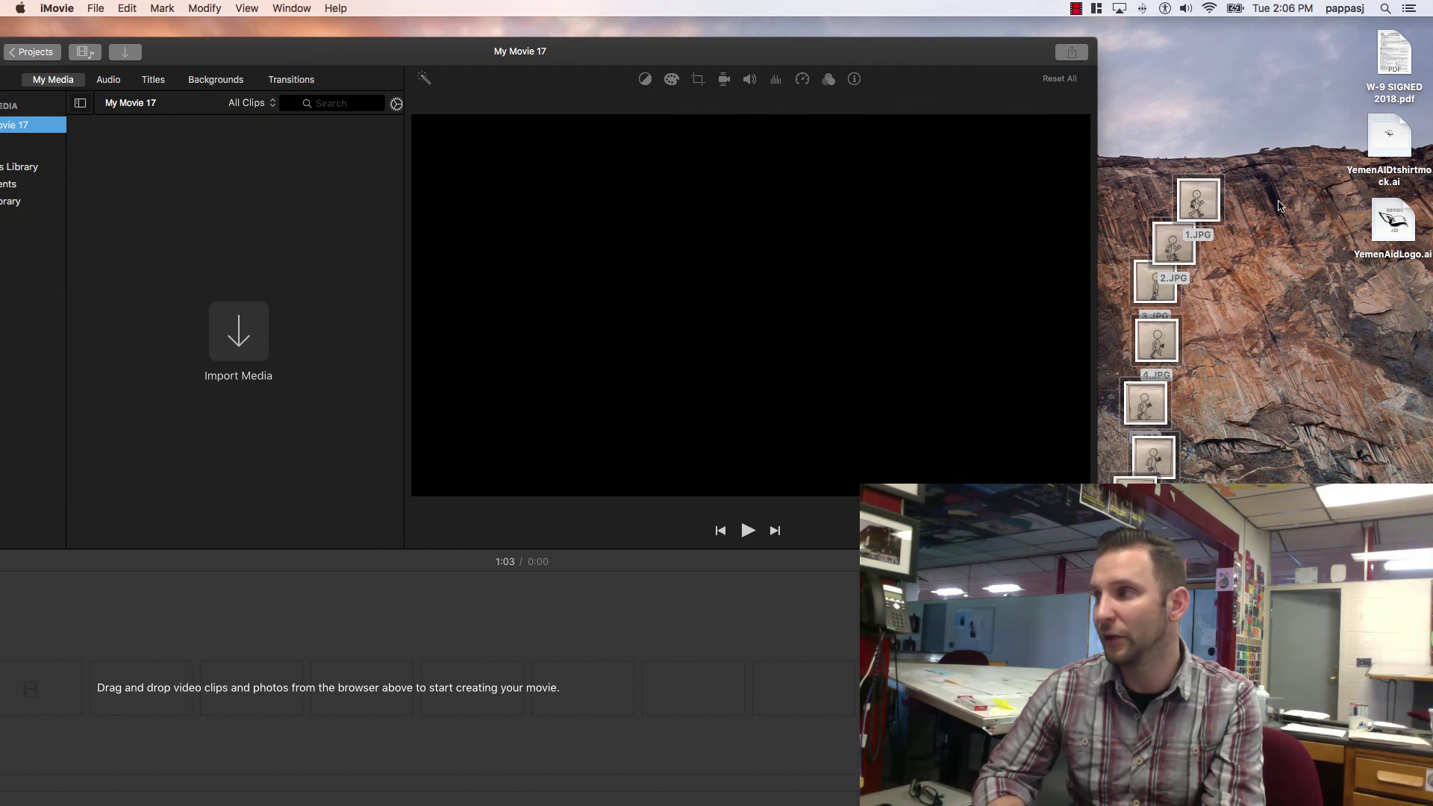
left_click(1243, 219)
left_click_drag(1211, 211, 276, 212)
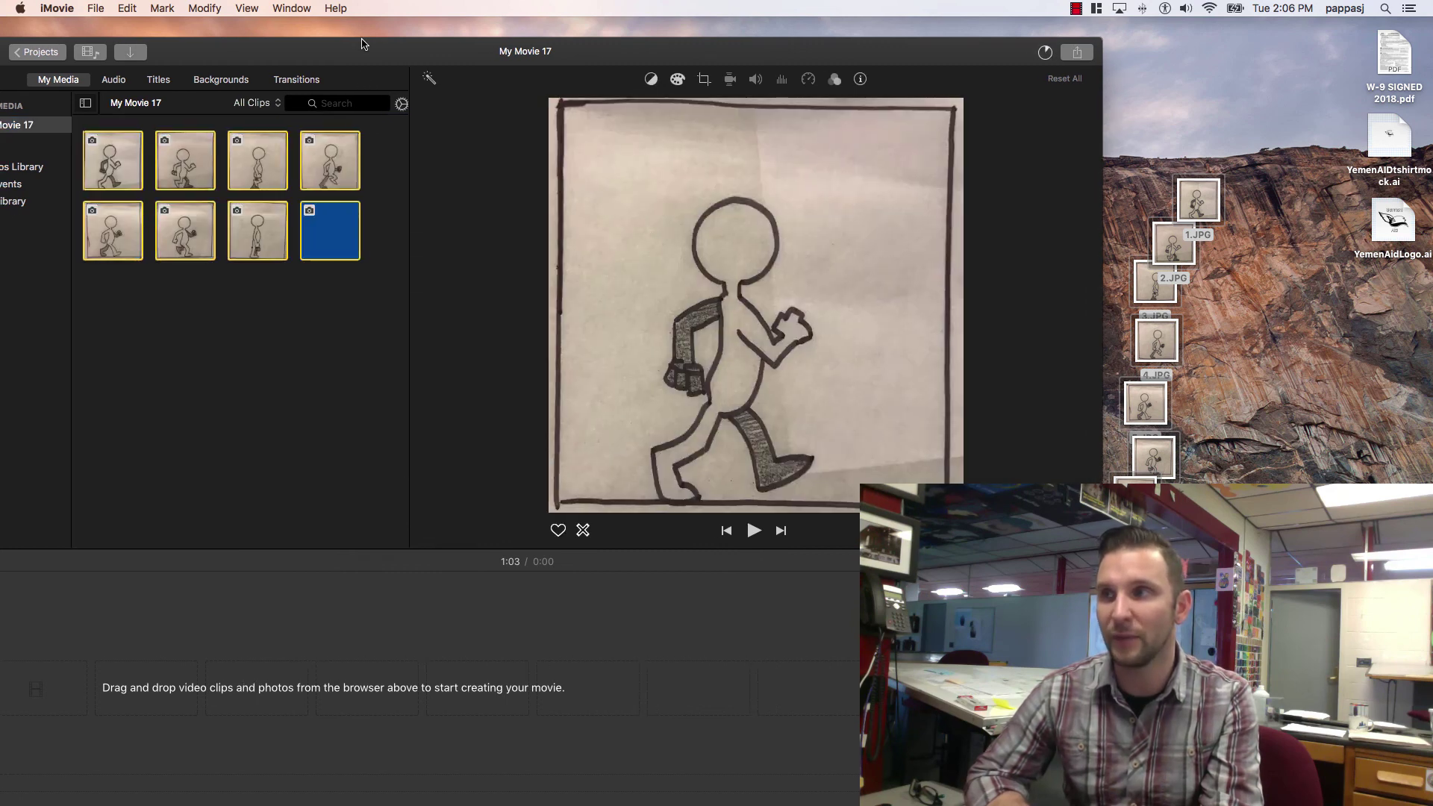
Place all eight imported images in the timeline and paste a copy of the first image at the end.
left_click_drag(364, 44, 565, 24)
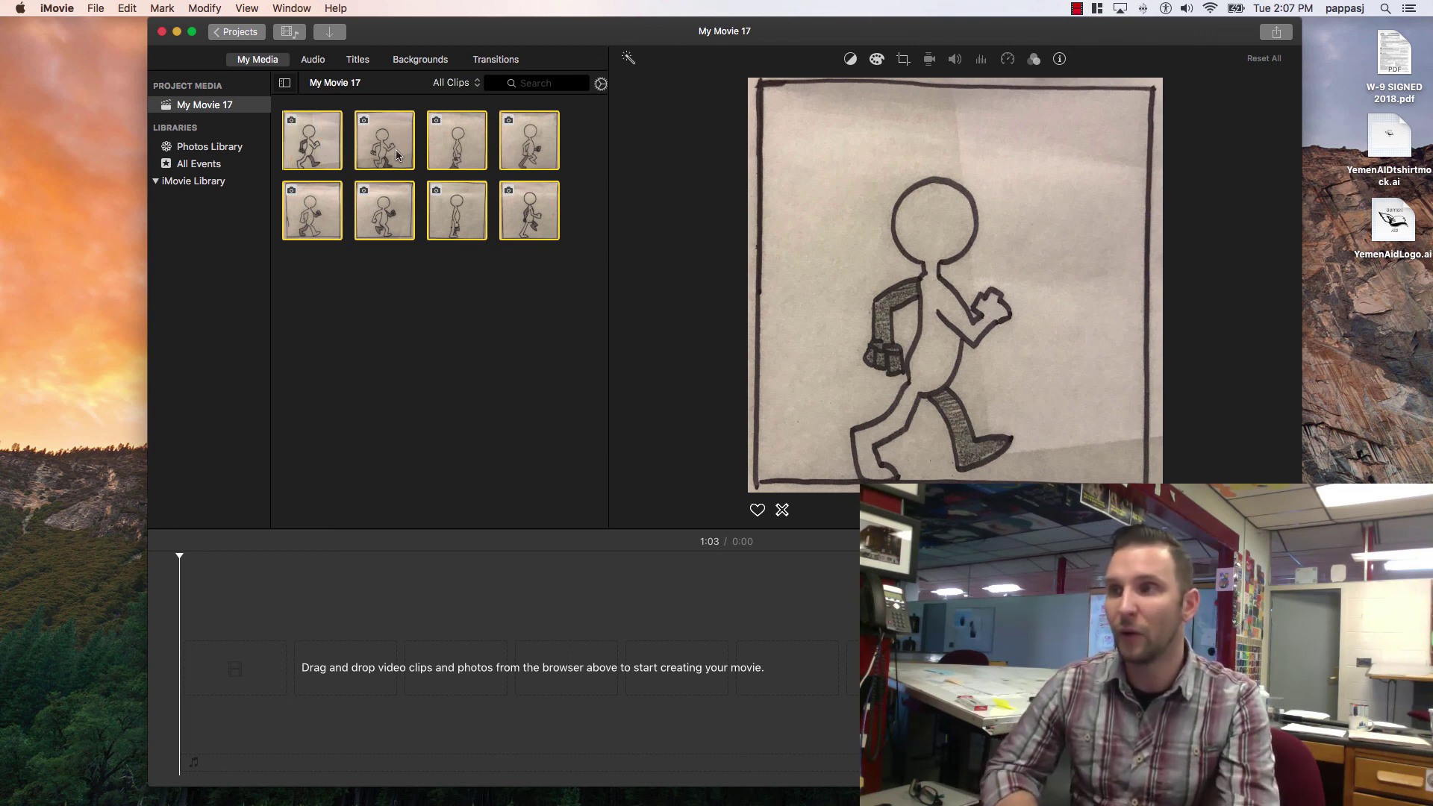
left_click_drag(317, 145, 229, 654)
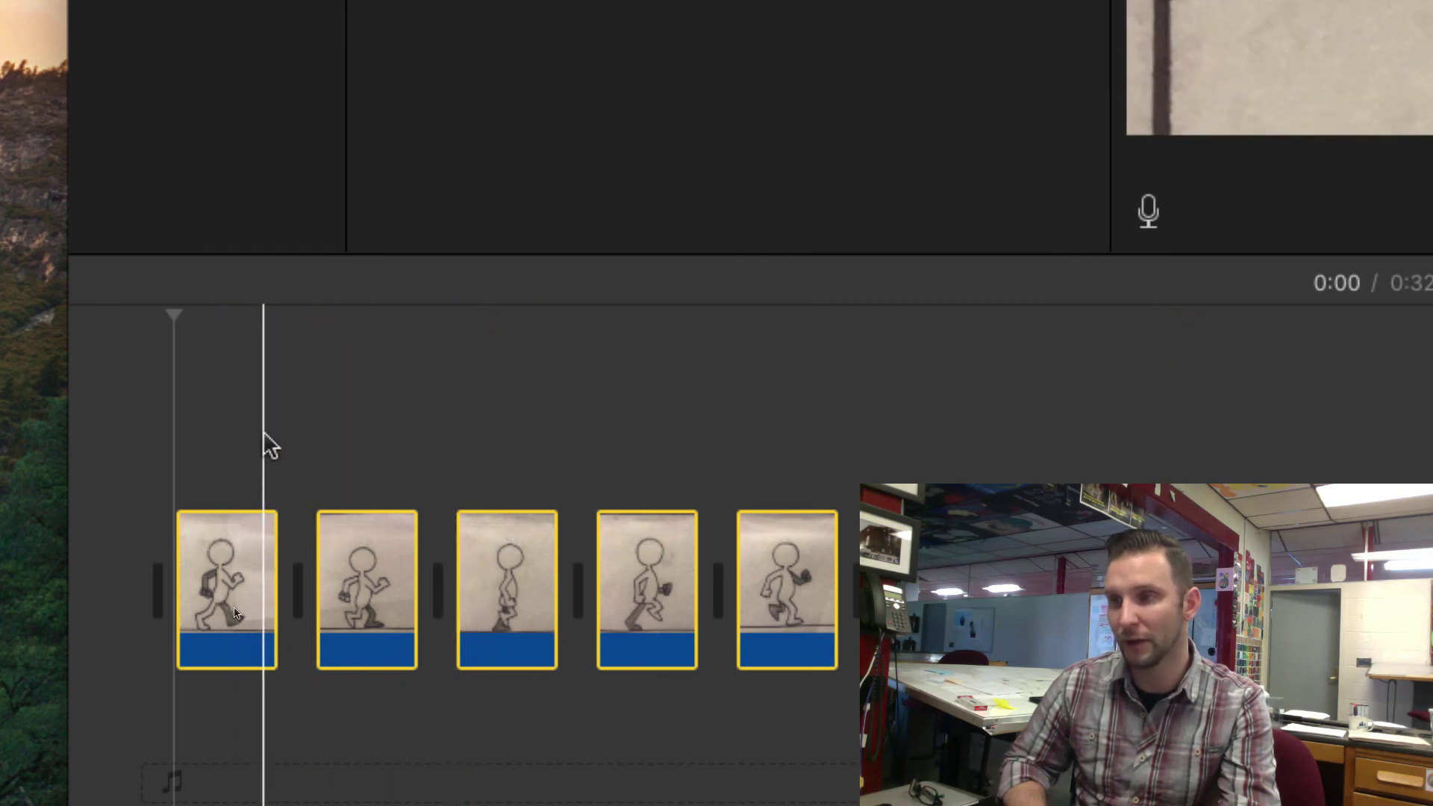
left_click(233, 574)
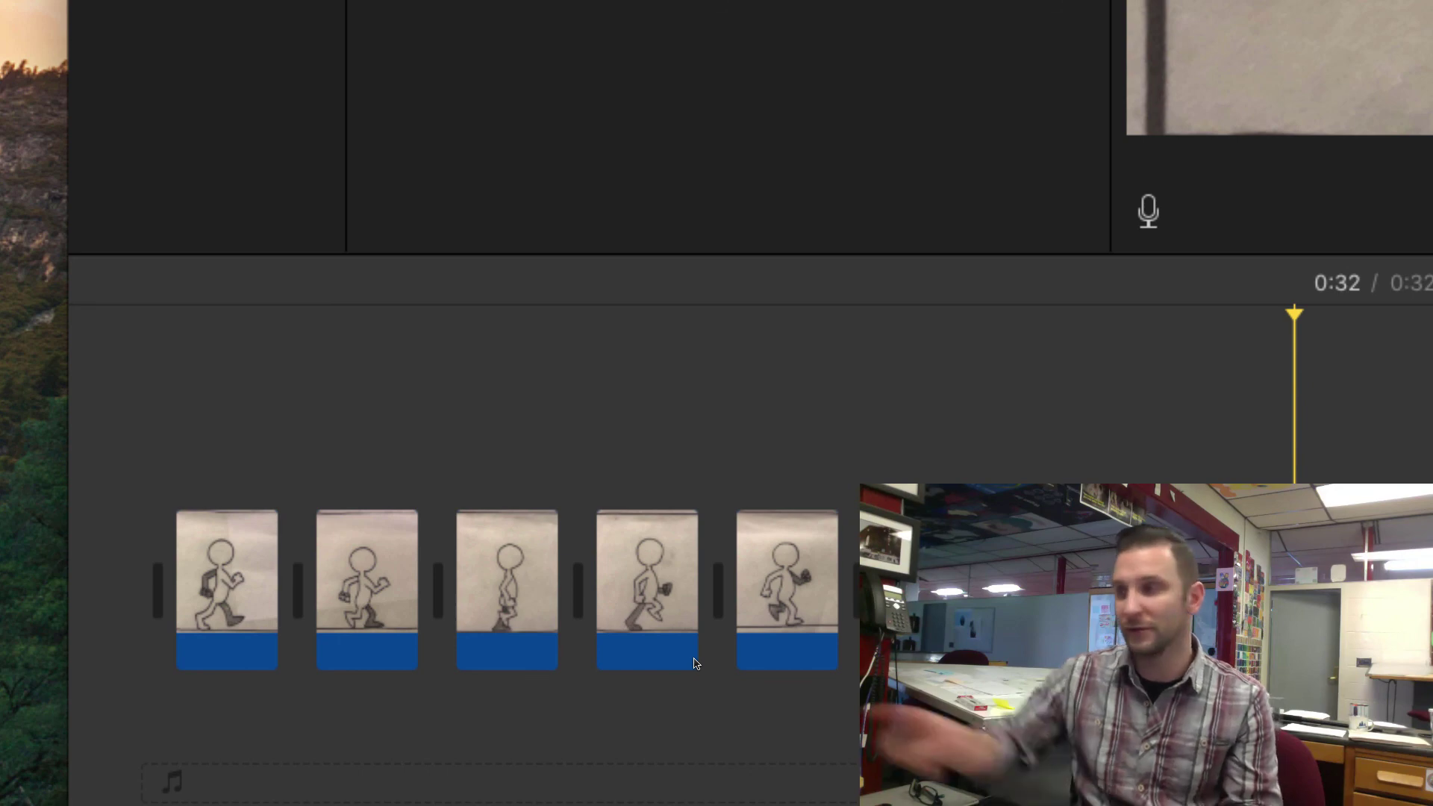
key("super+v")
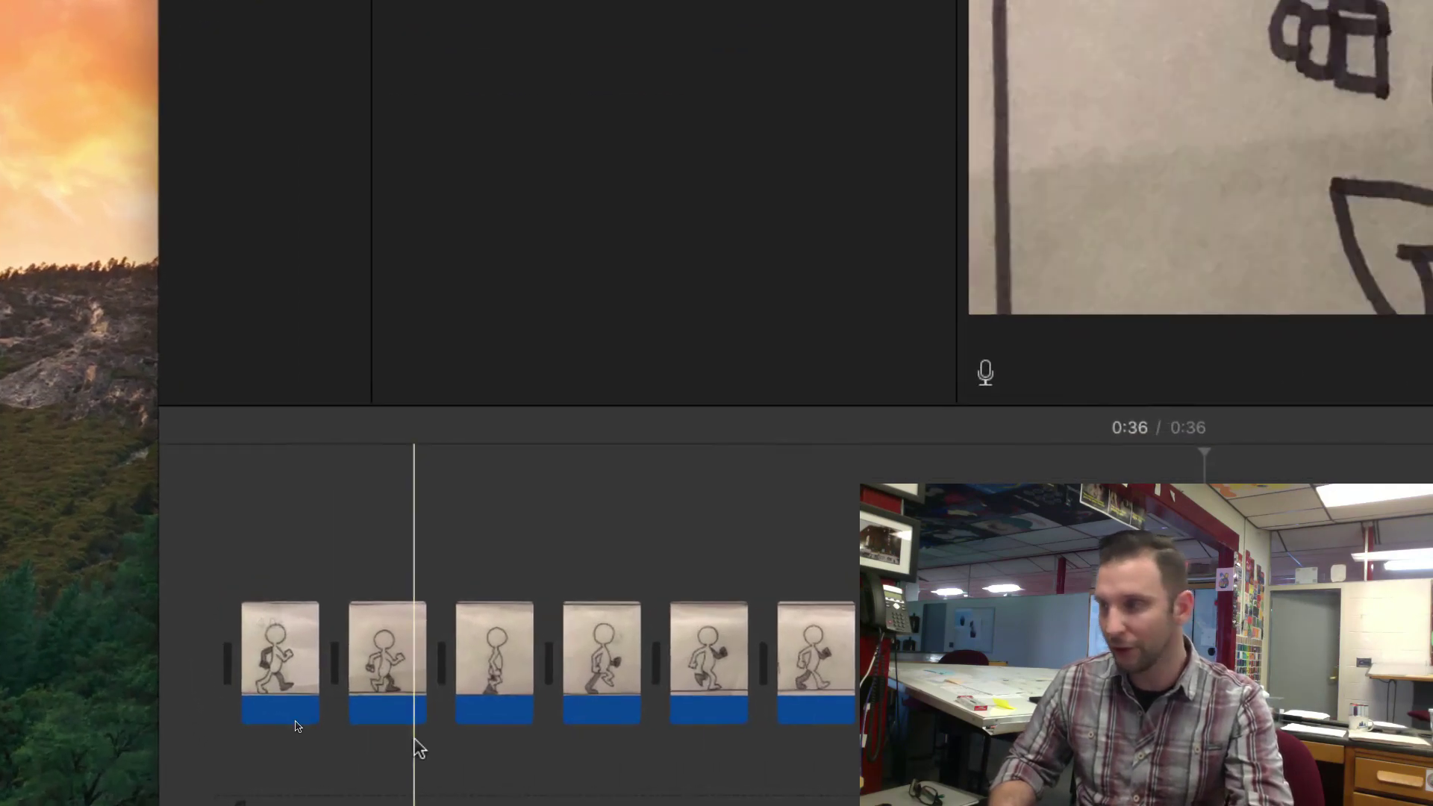
left_click(284, 641)
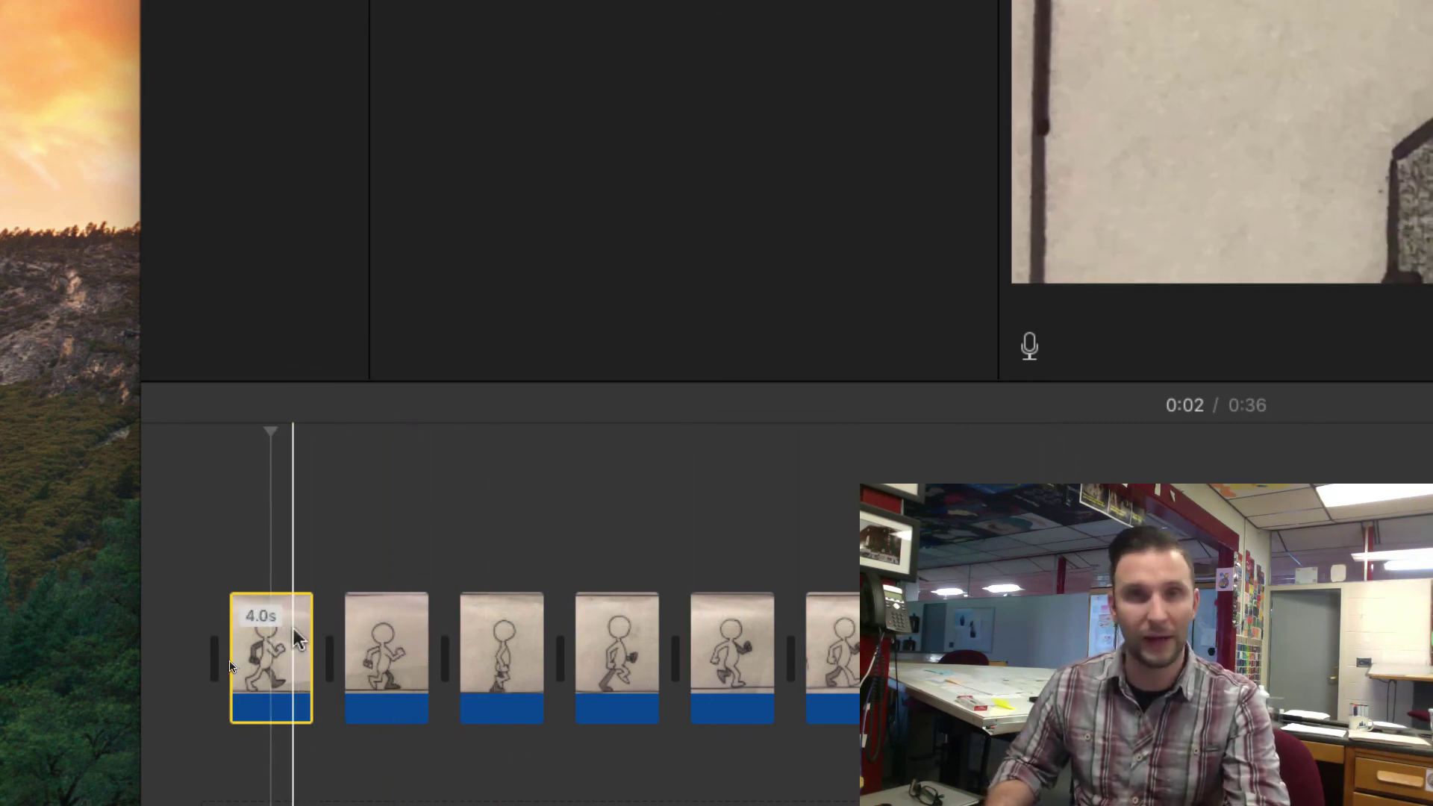
left_click(360, 624, "super")
left_click(495, 627, "super")
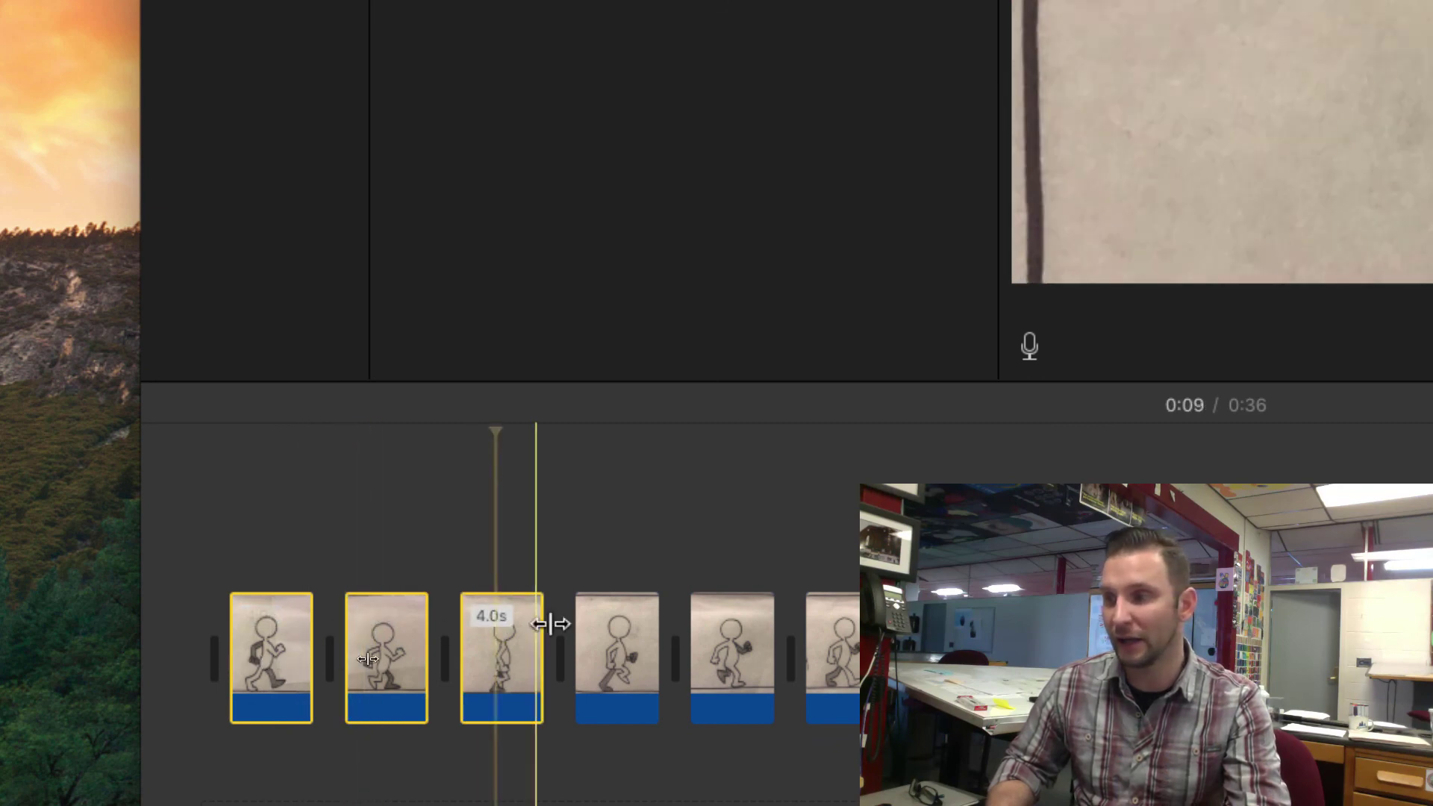
left_click(614, 627, "super")
left_click(710, 627, "super")
left_click(862, 627, "super")
left_click(950, 459)
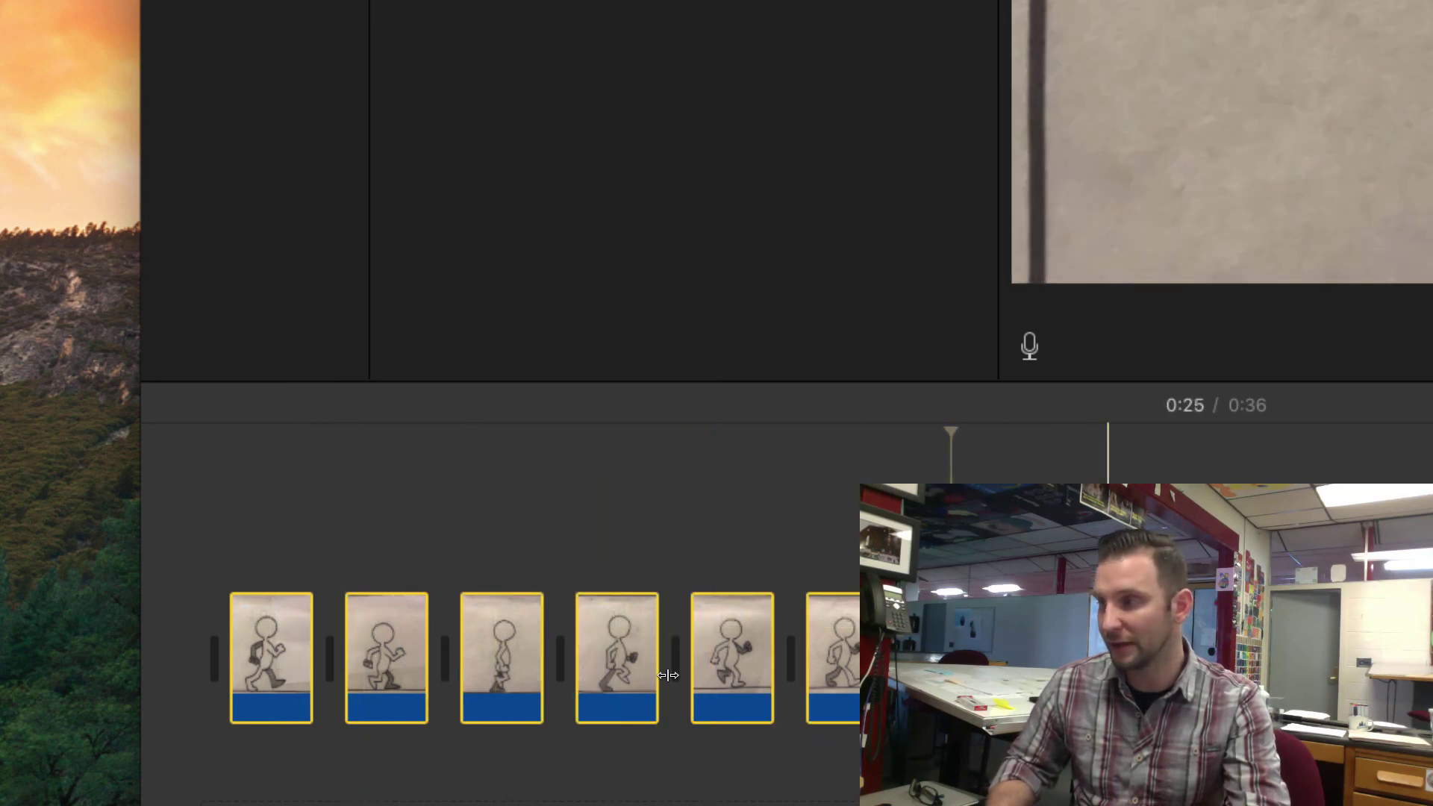
left_click(280, 619)
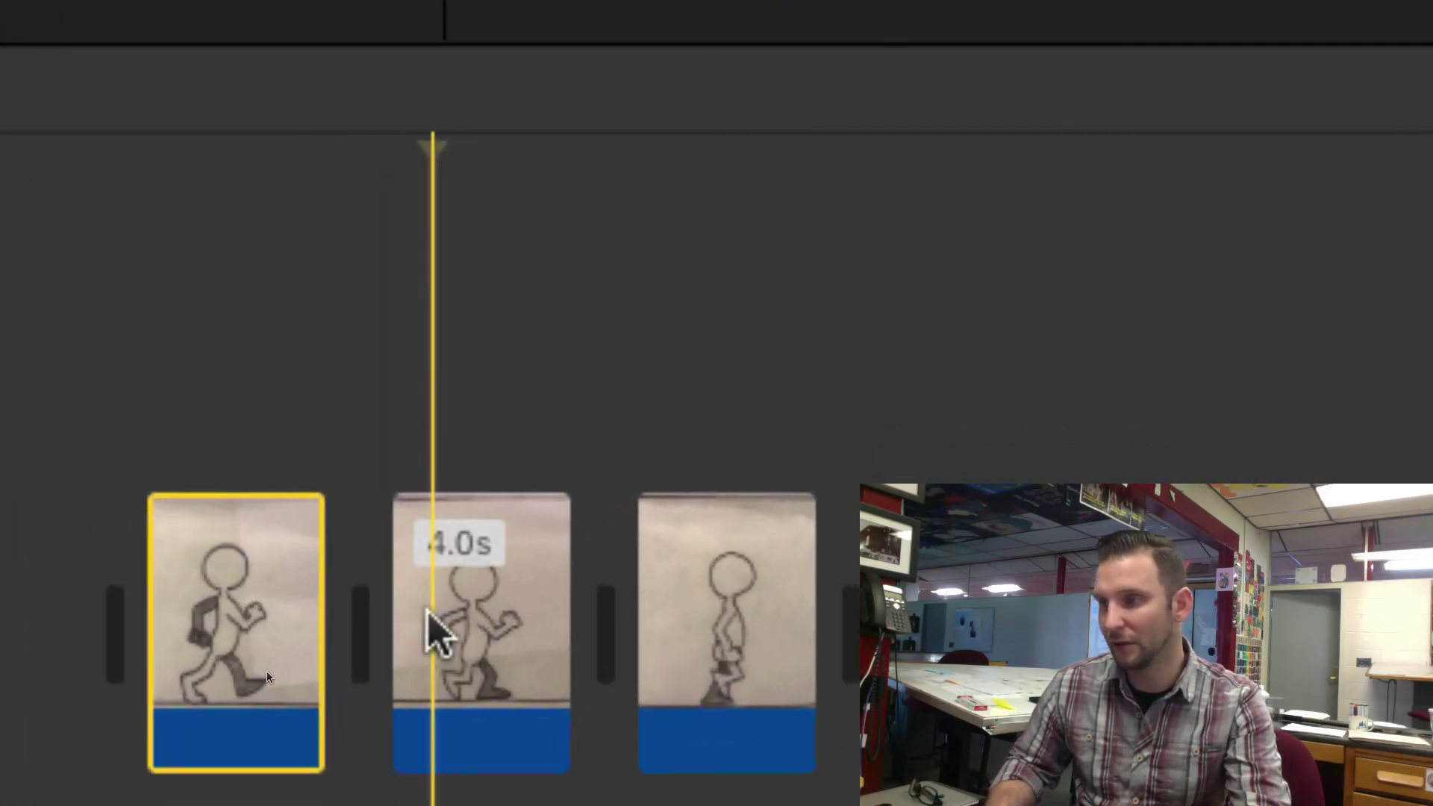
left_click(399, 644, "shift")
left_click(656, 606)
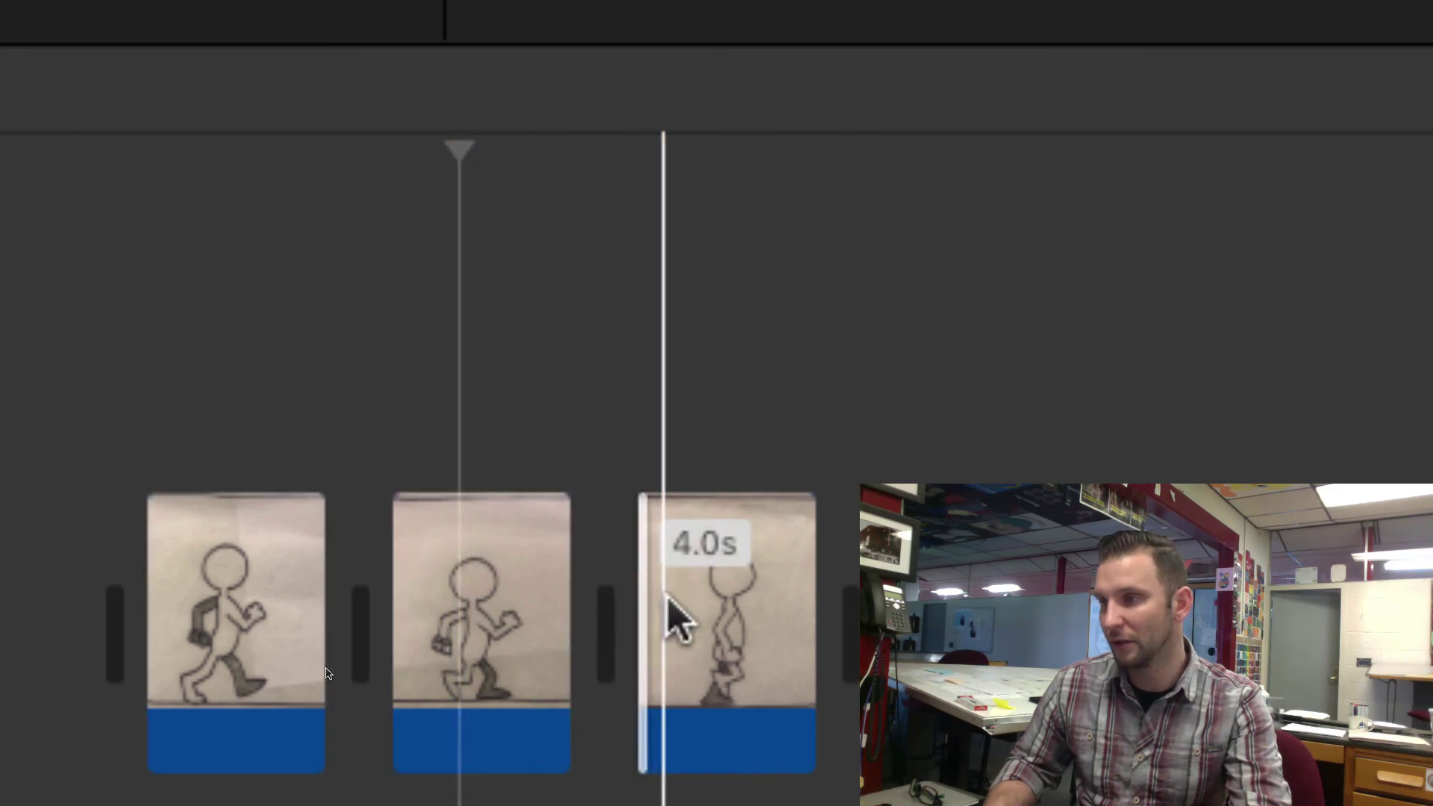
left_click(283, 609)
left_click(425, 597, "shift")
left_click(768, 602, "shift")
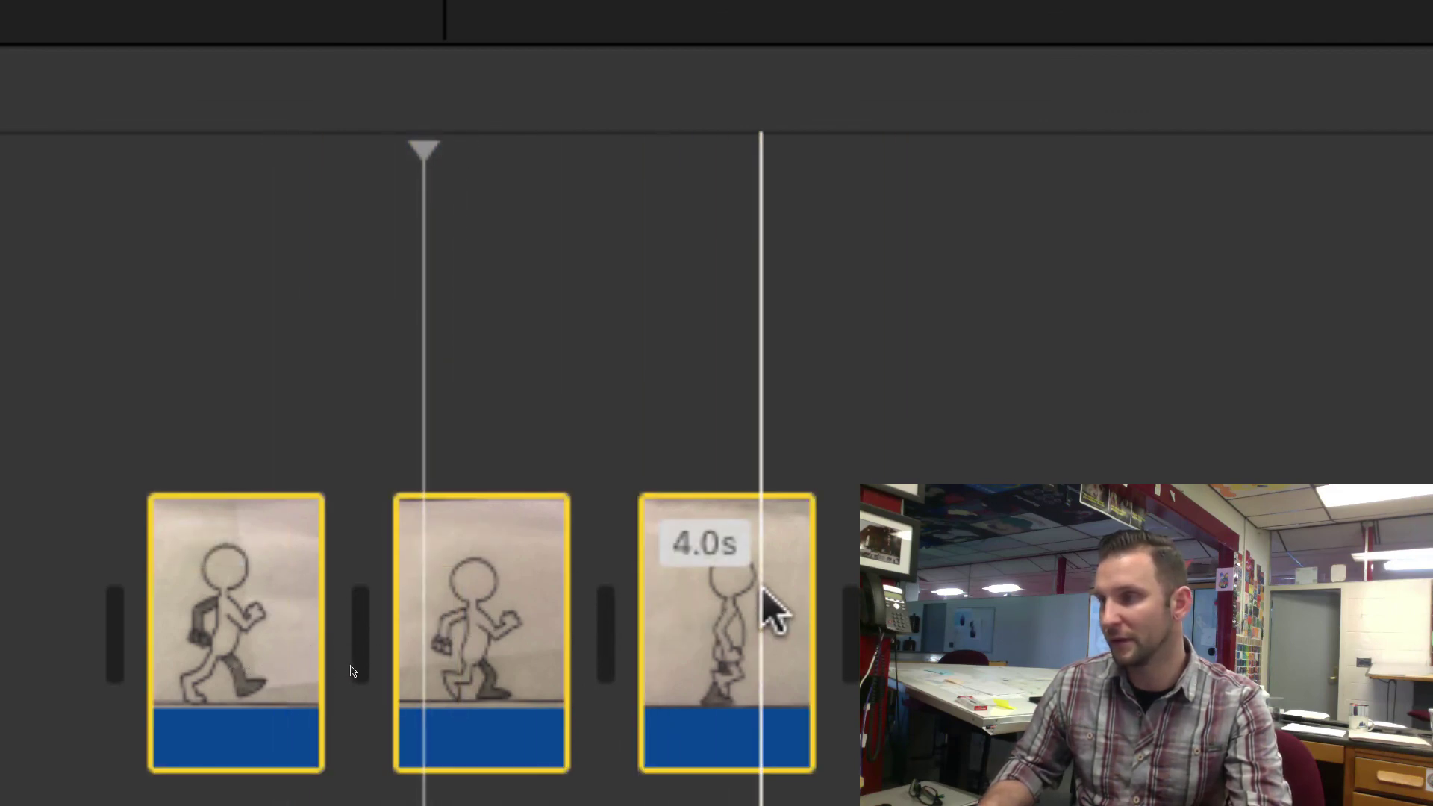
left_click(905, 373)
Set the crop style of all nine timeline clips to Fit and preview the sequence.
left_click(203, 589)
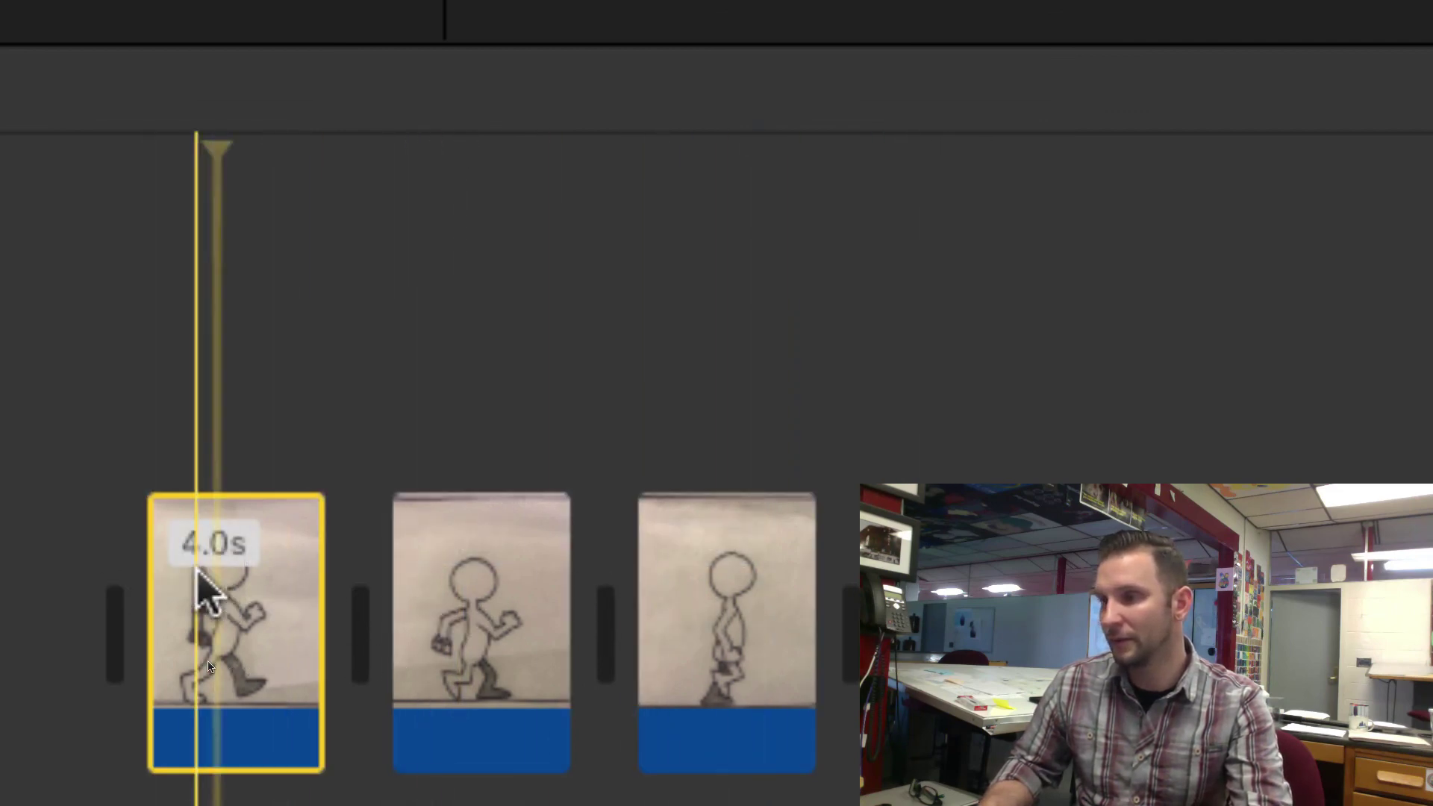
left_click(448, 593, "shift")
left_click(703, 593, "shift")
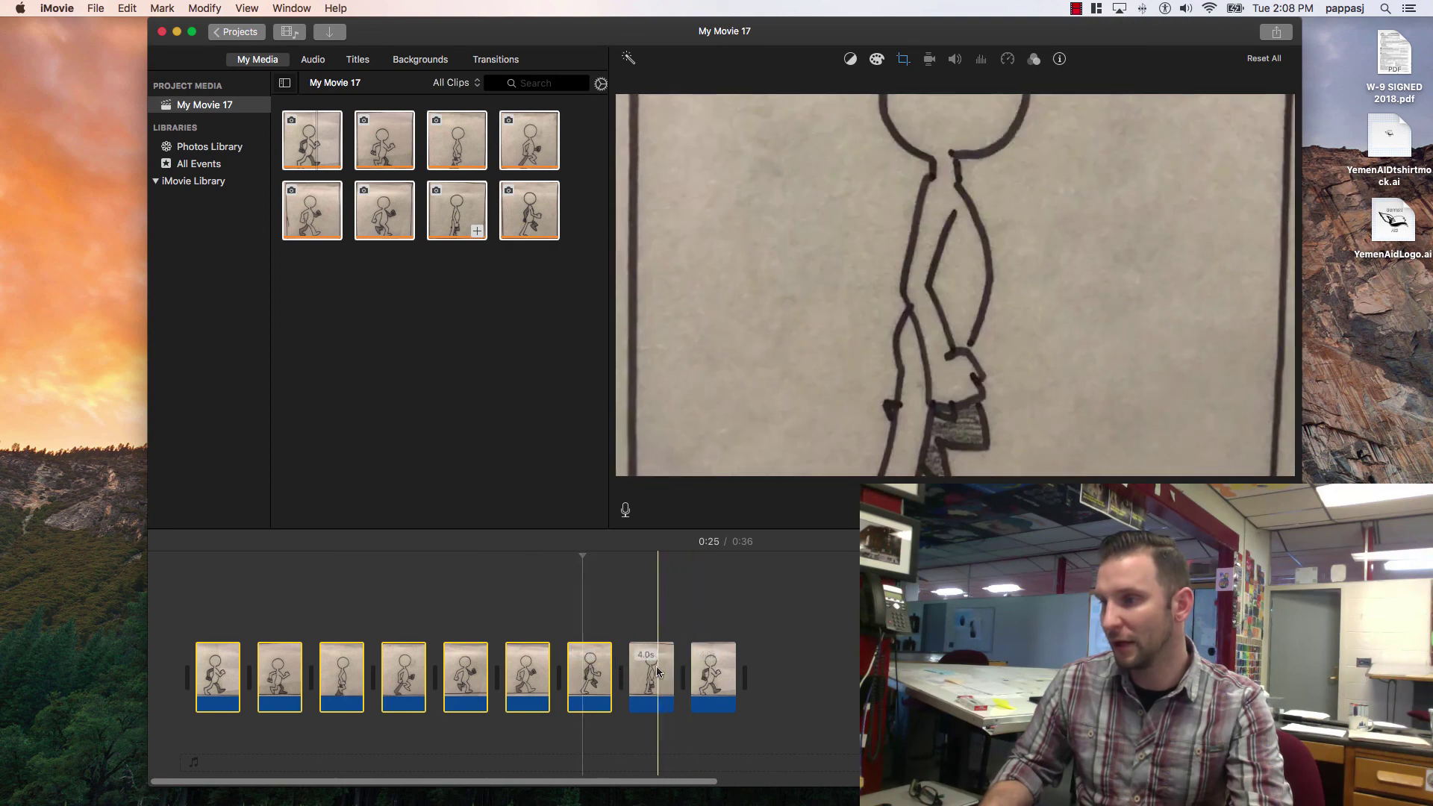
left_click(709, 668, "shift")
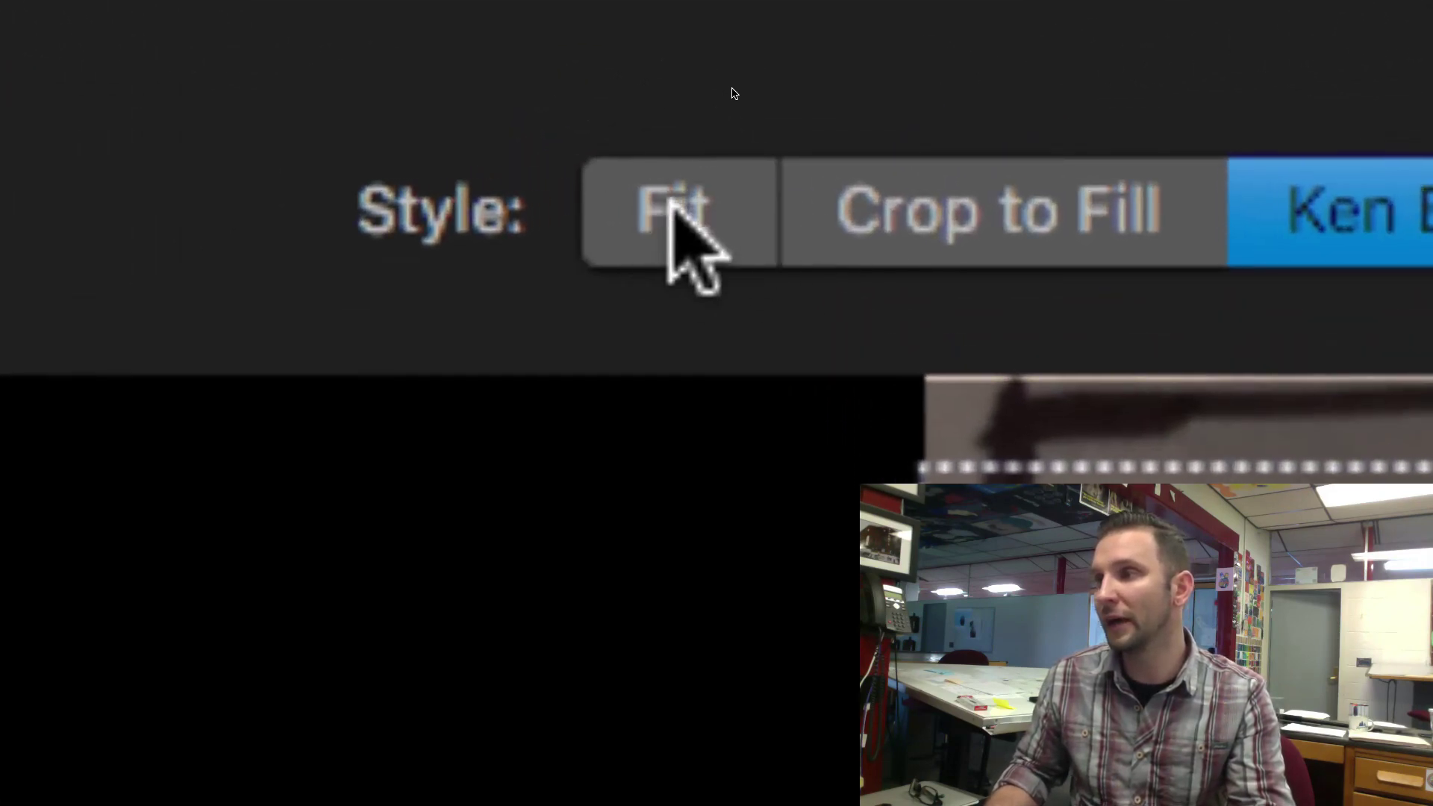
left_click(693, 198)
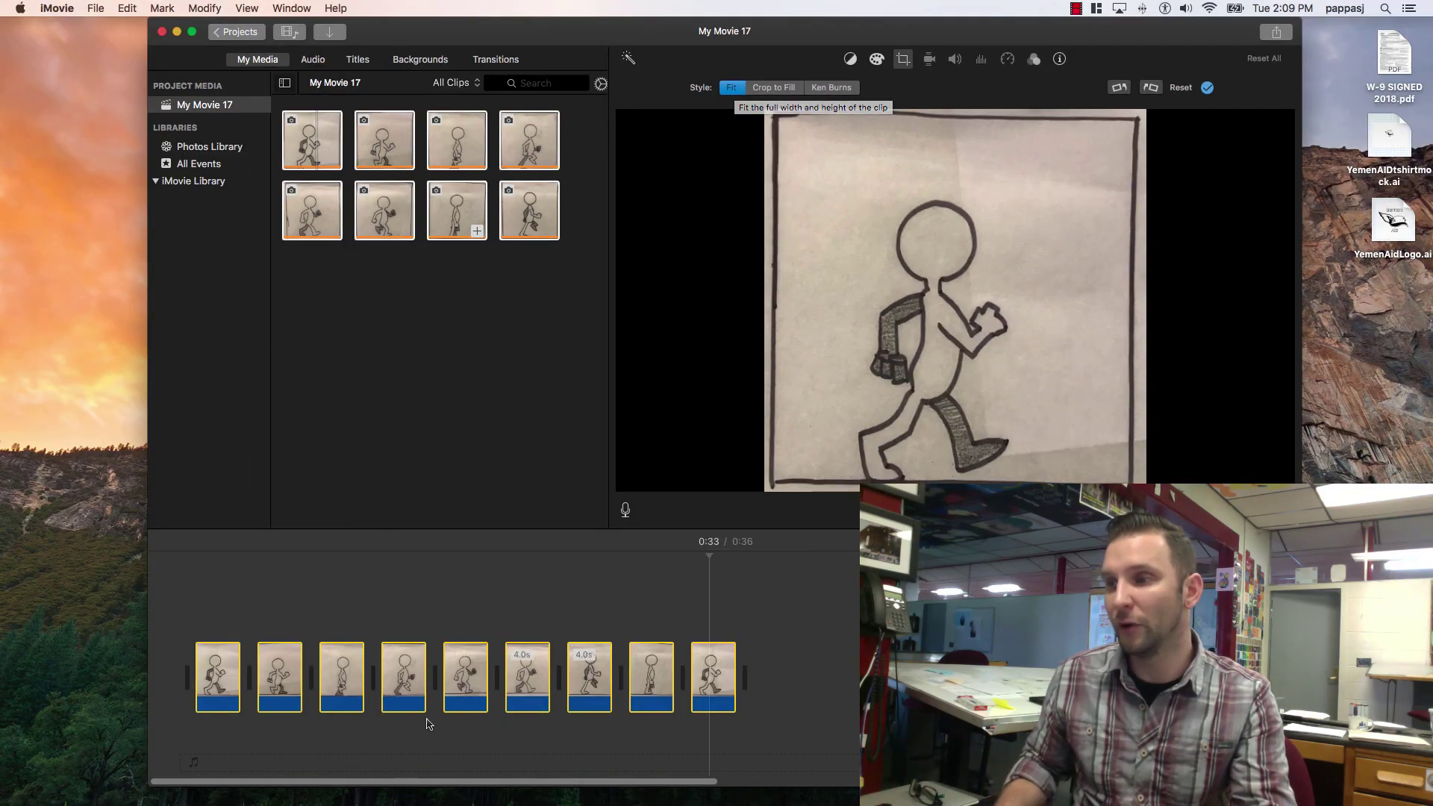
left_click(185, 668)
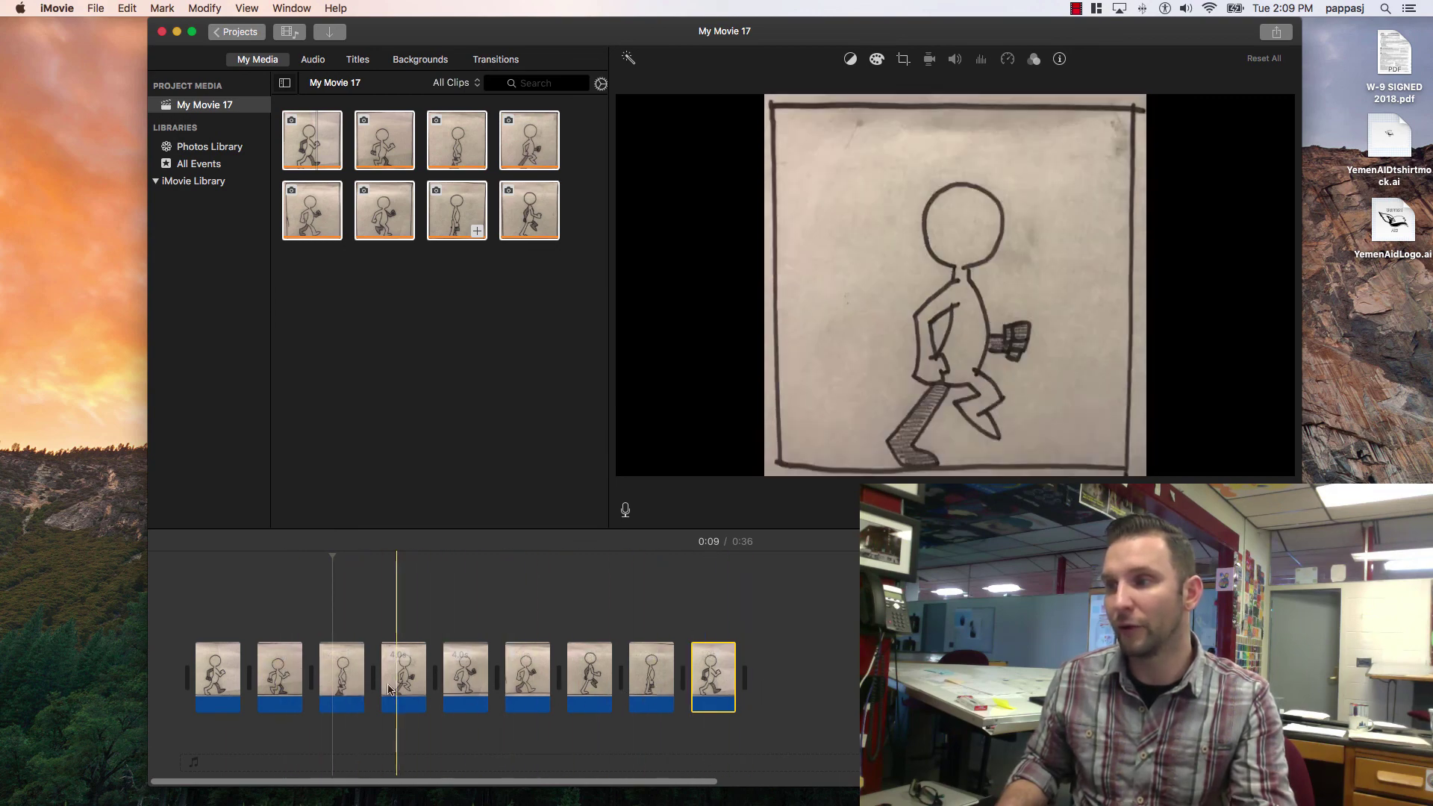
key("space")
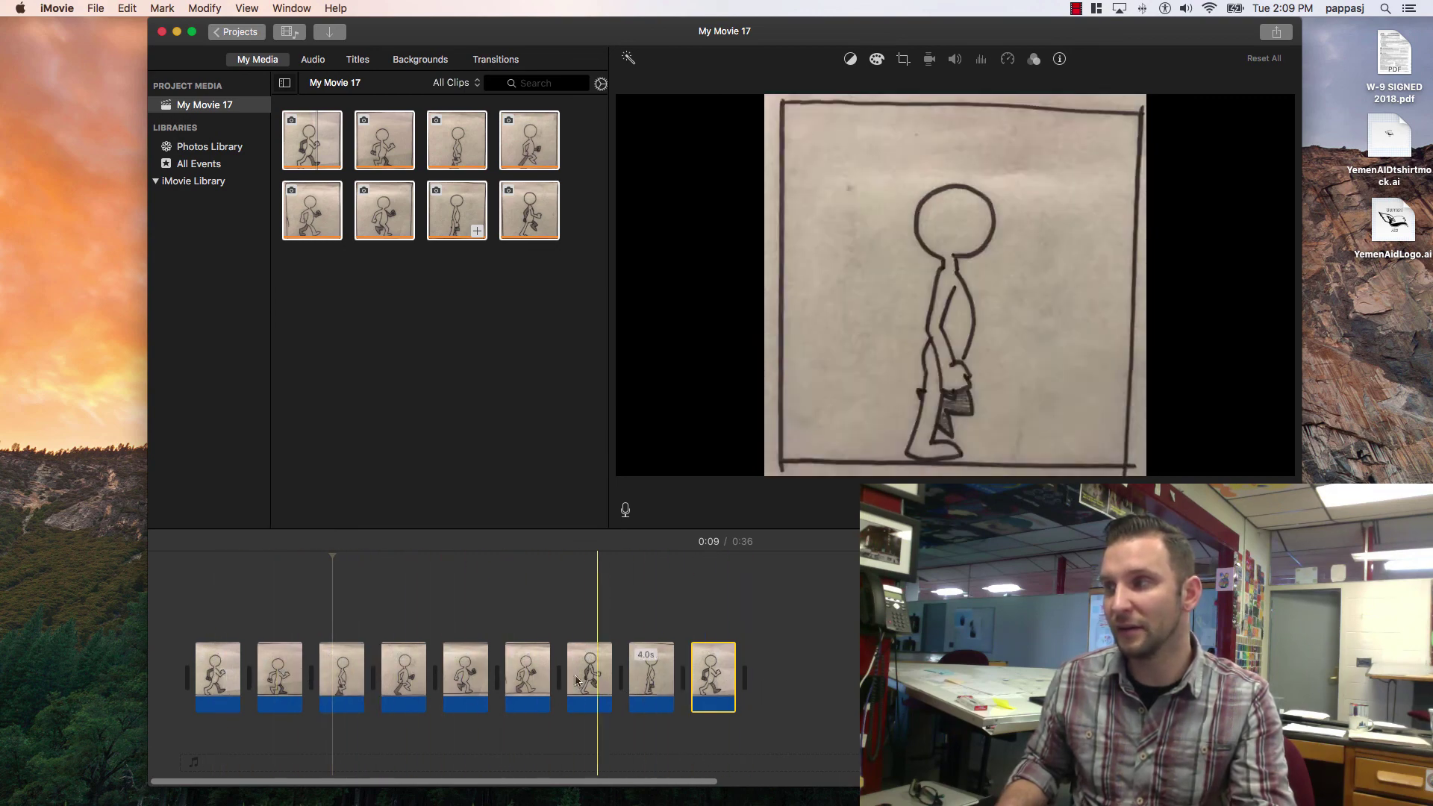
key("space")
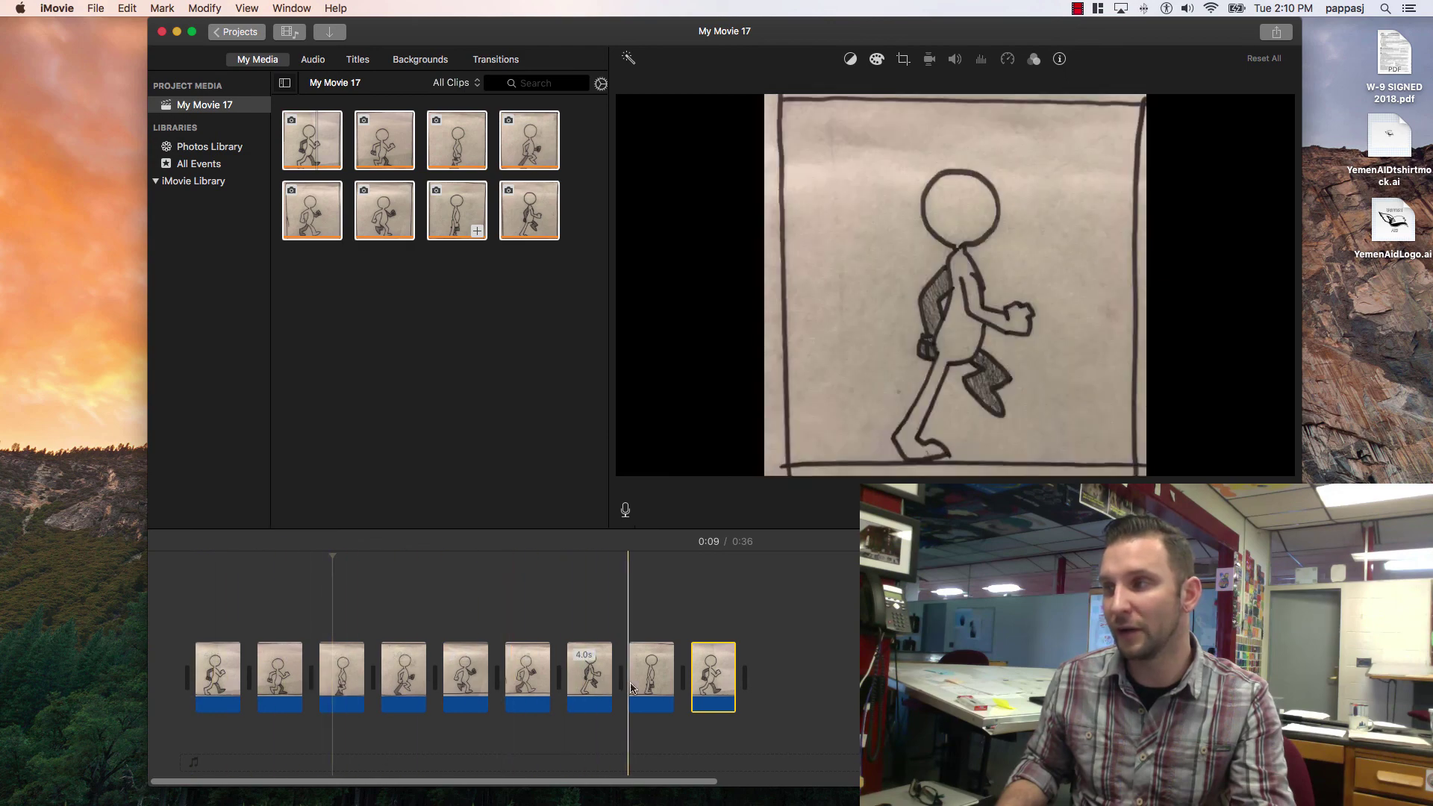
key("space")
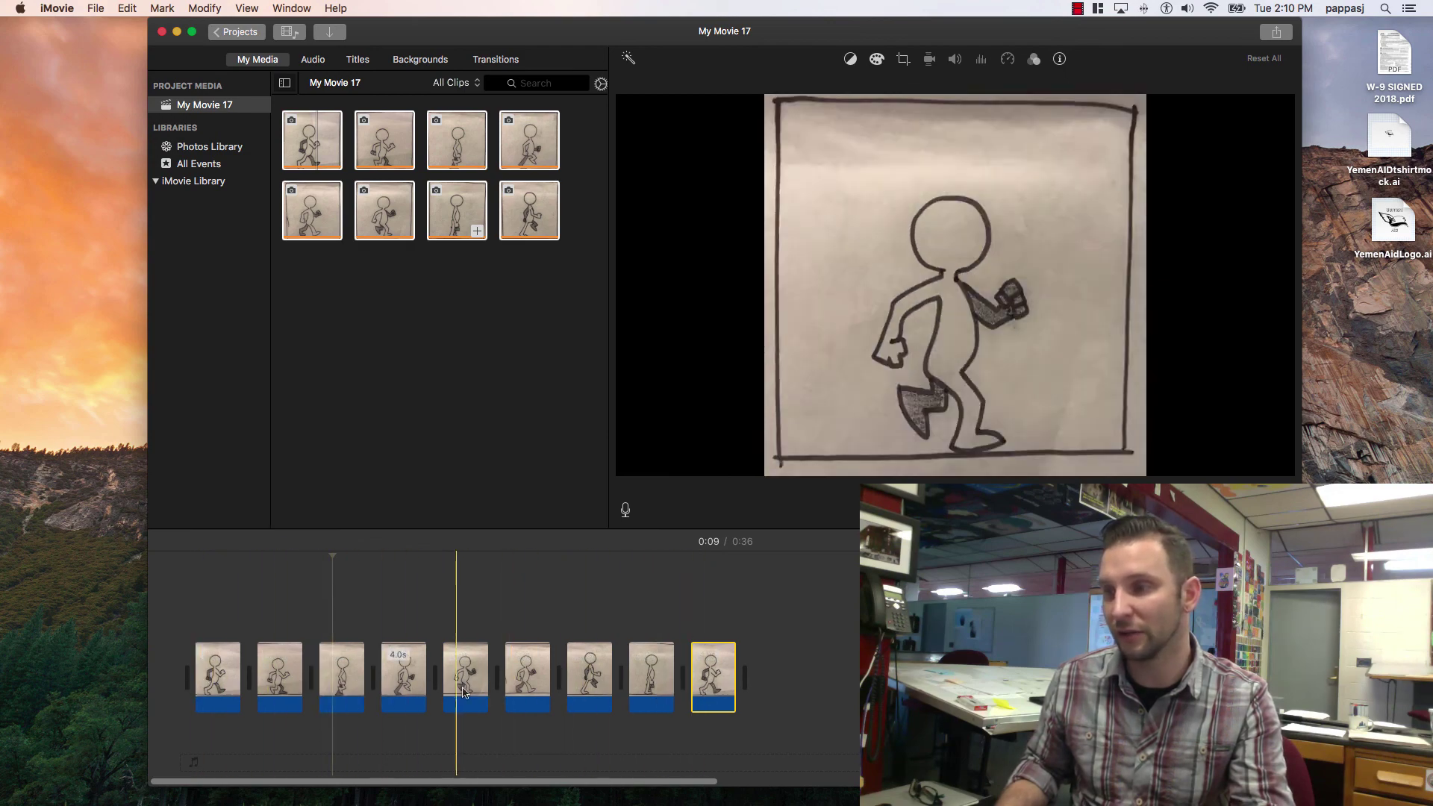
key("space")
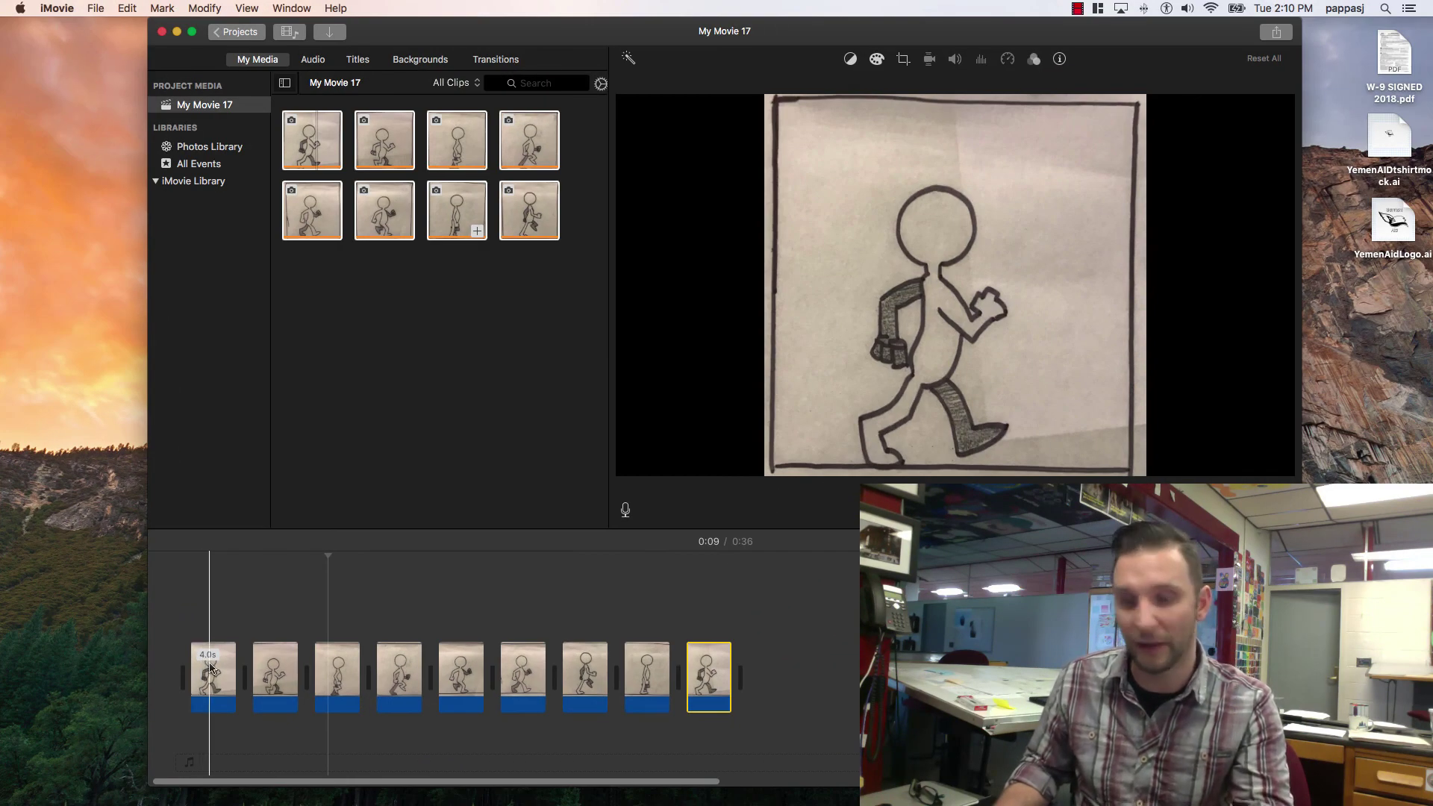
Try to set the duration of all nine timeline clips to 0.1 seconds and play the sequence.
left_click(211, 668)
key("super+a")
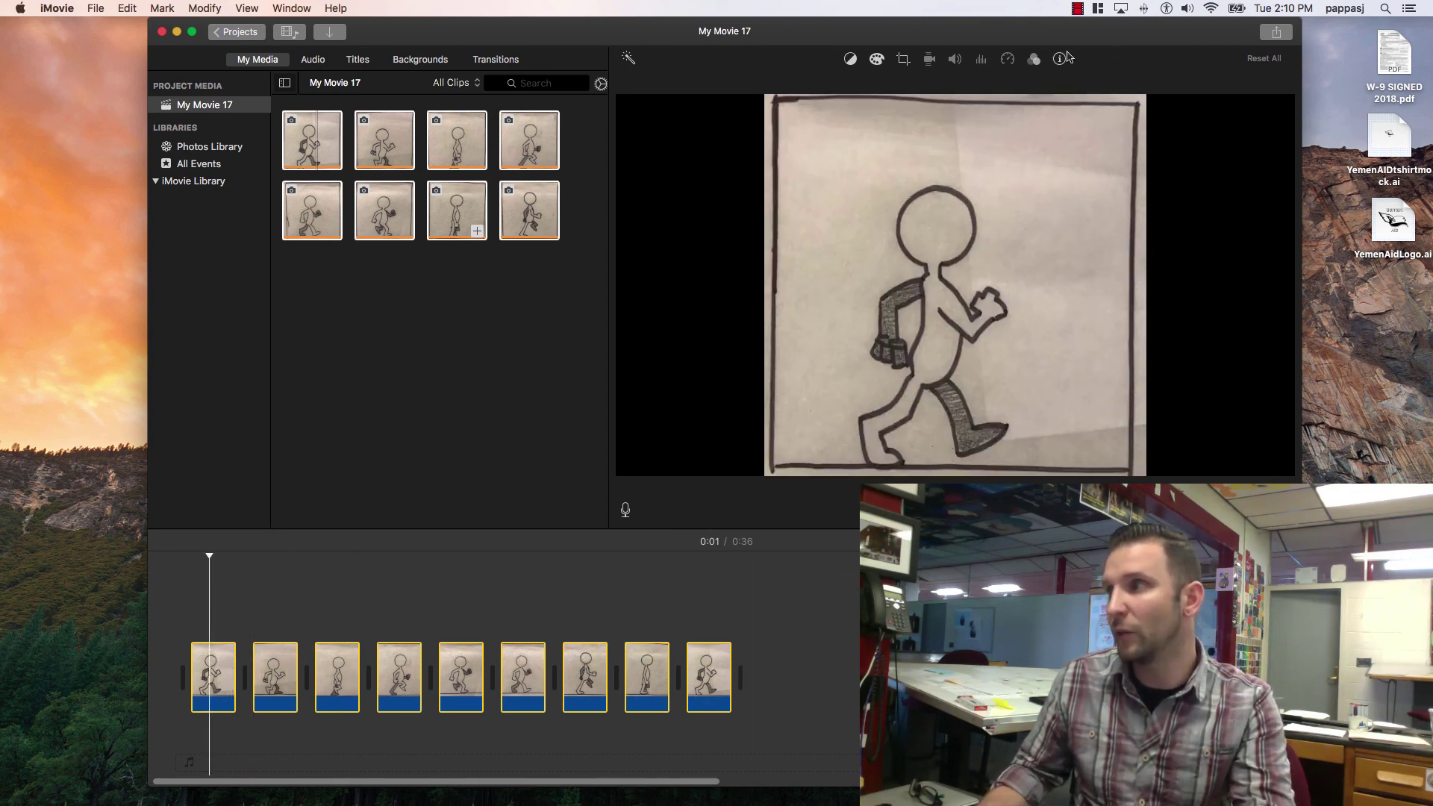
key("space")
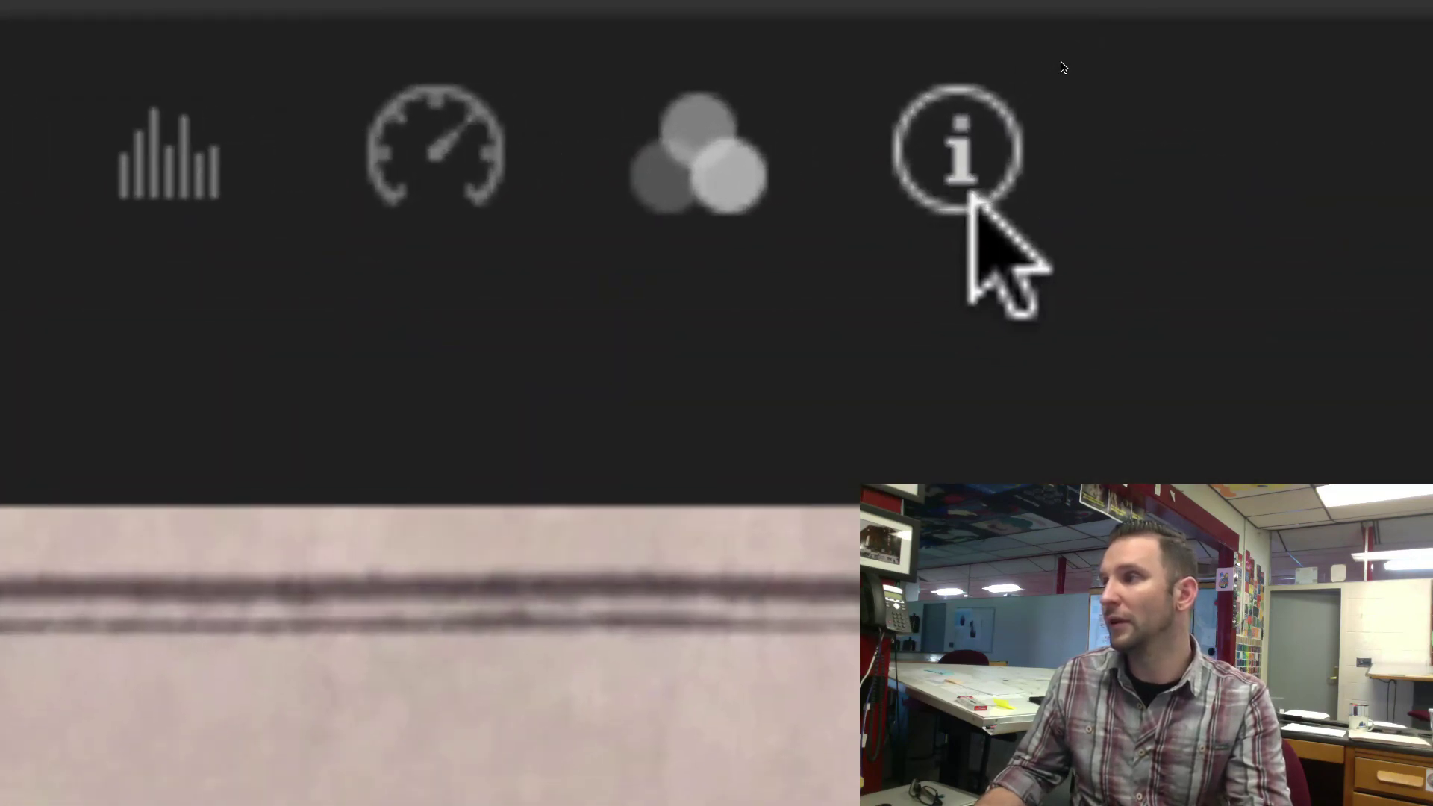
left_click(948, 148)
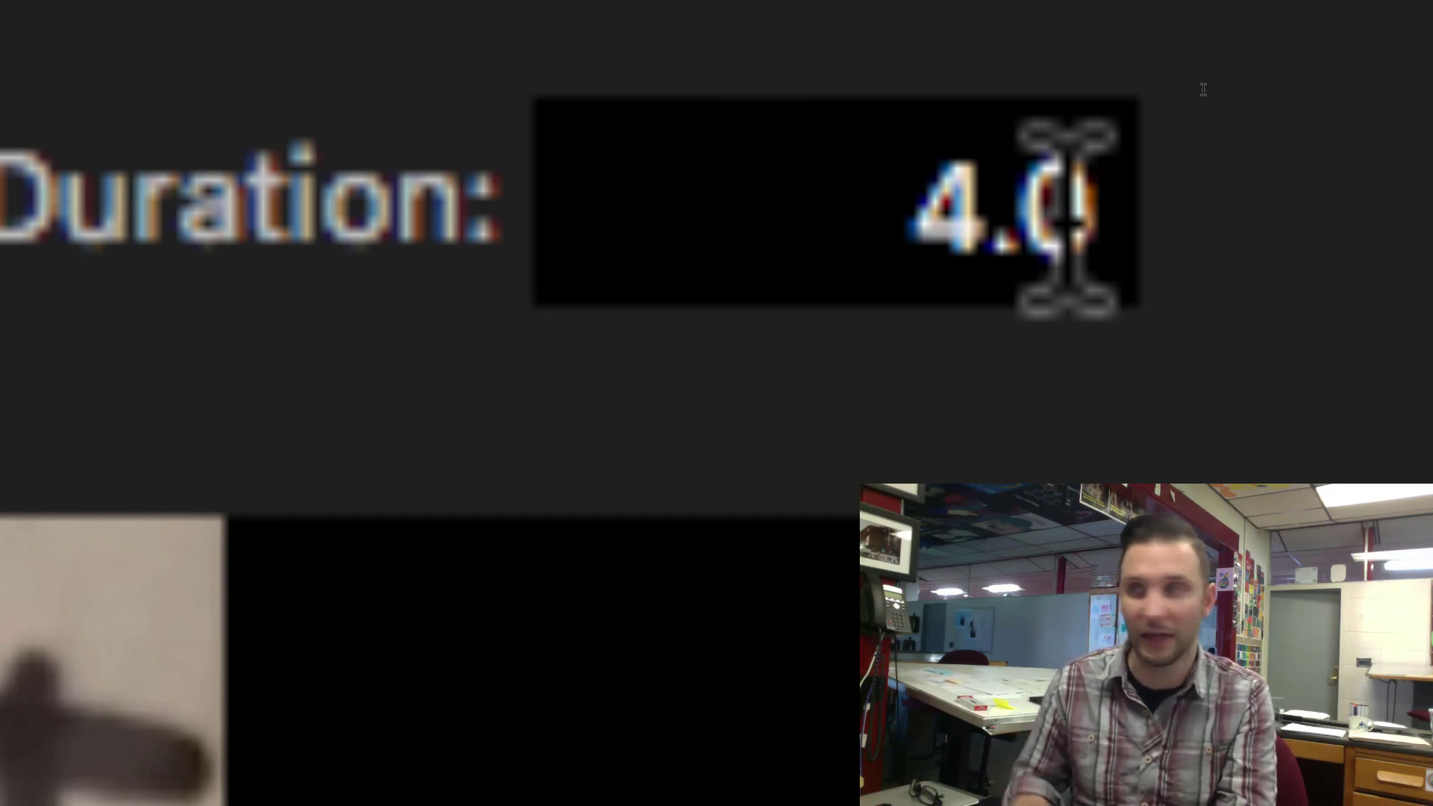
left_click(1067, 216)
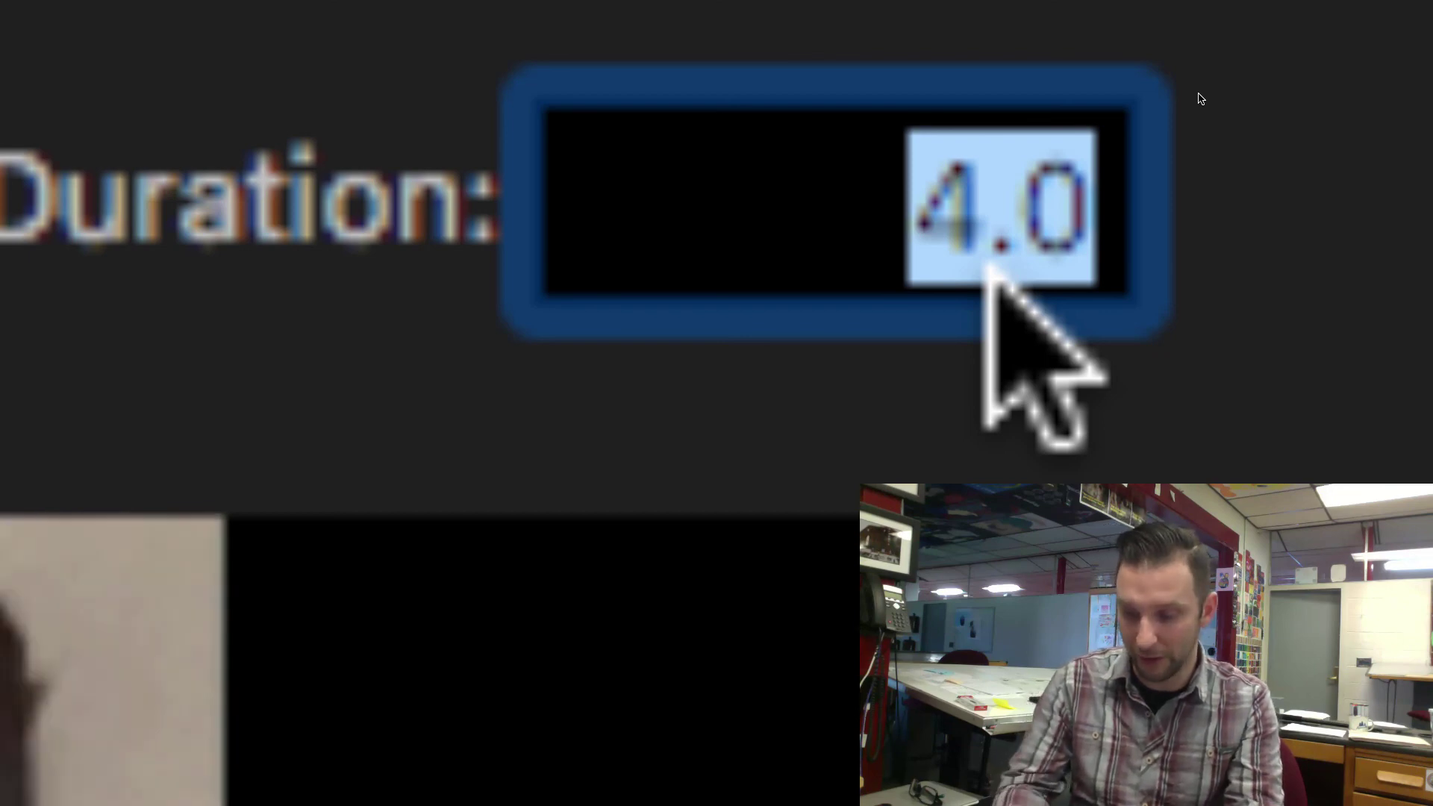
type("0.1")
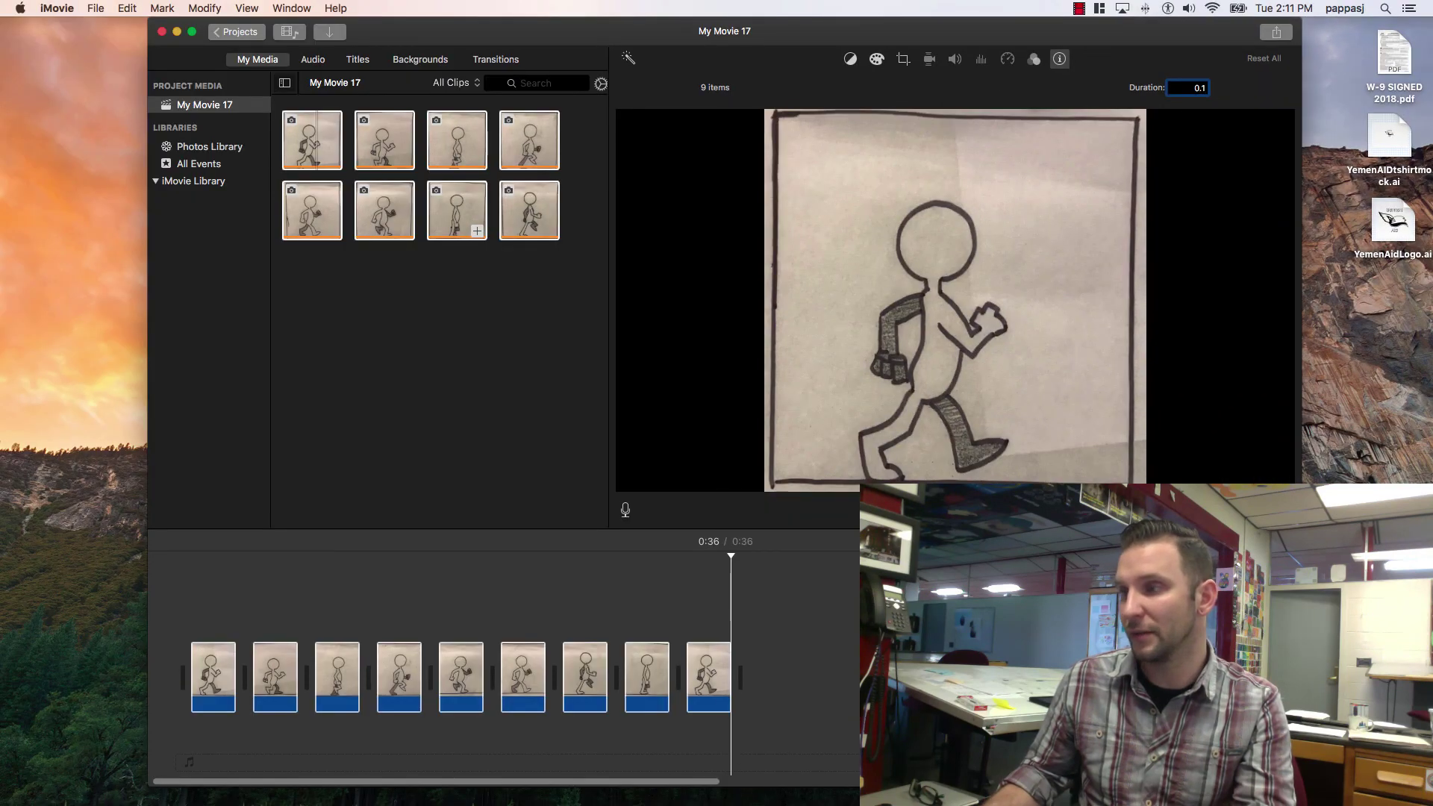
left_click(192, 651)
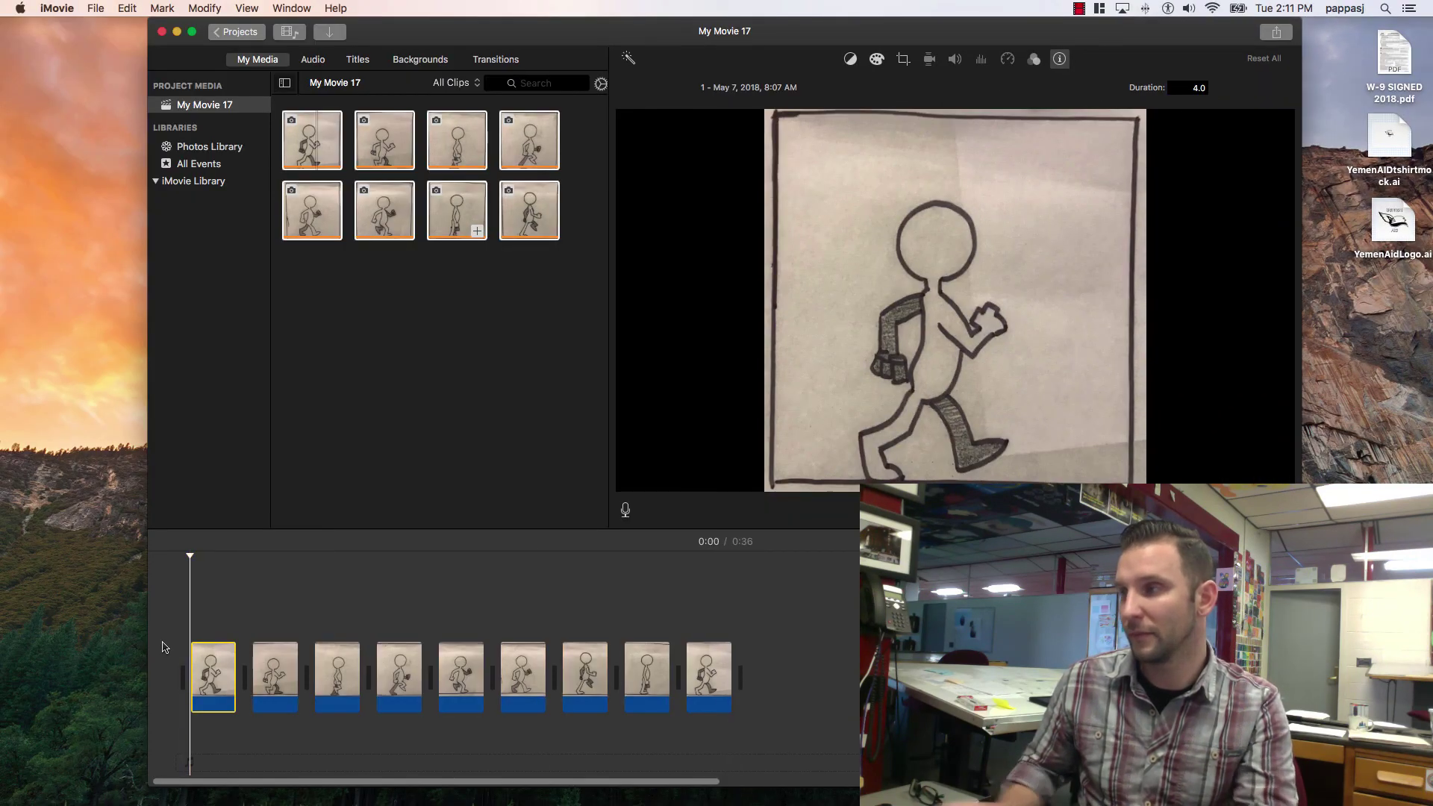
key("space")
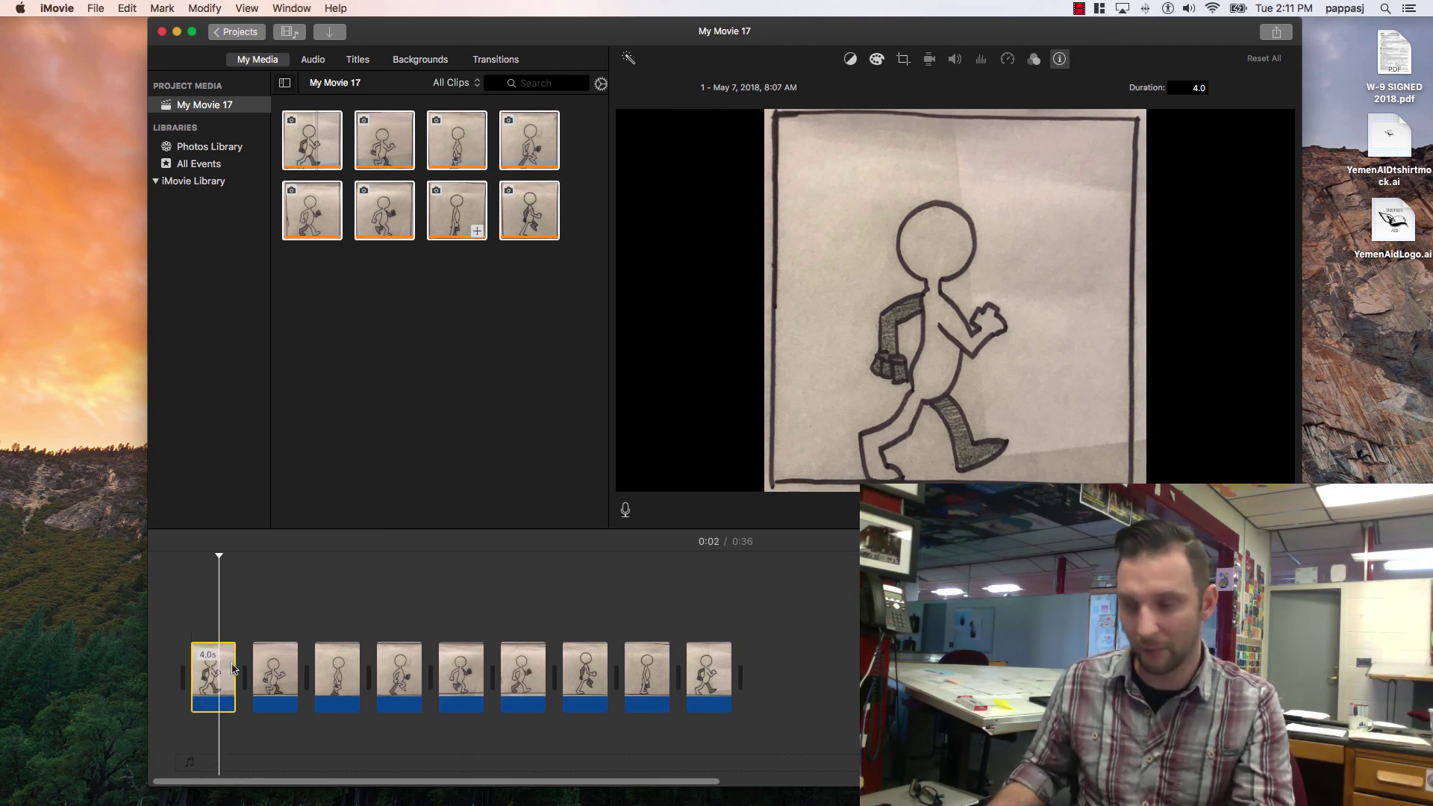
Set the duration of all nine timeline clips to 0.5 seconds and play the animation from the beginning.
left_click_drag(233, 669, 455, 670)
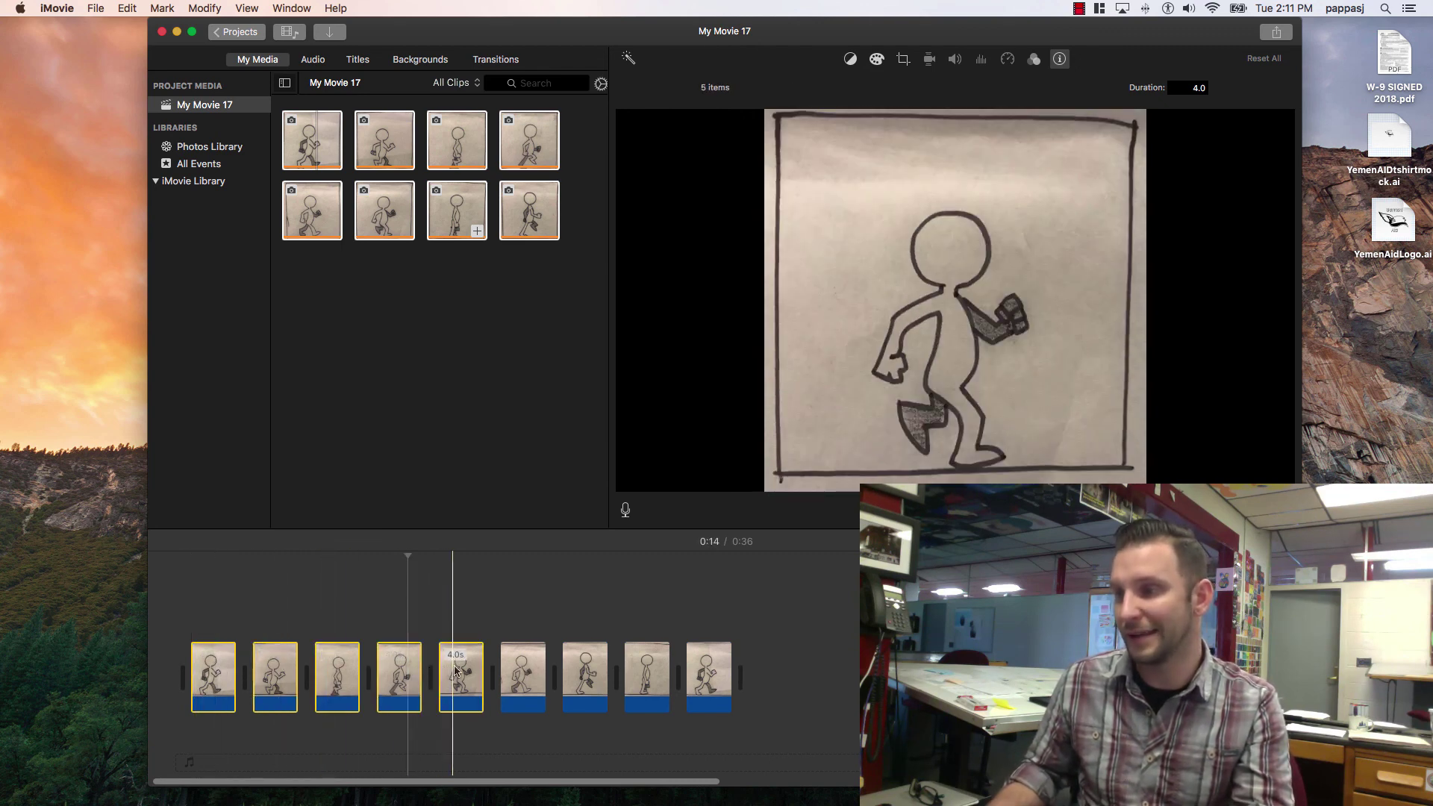
left_click(616, 669)
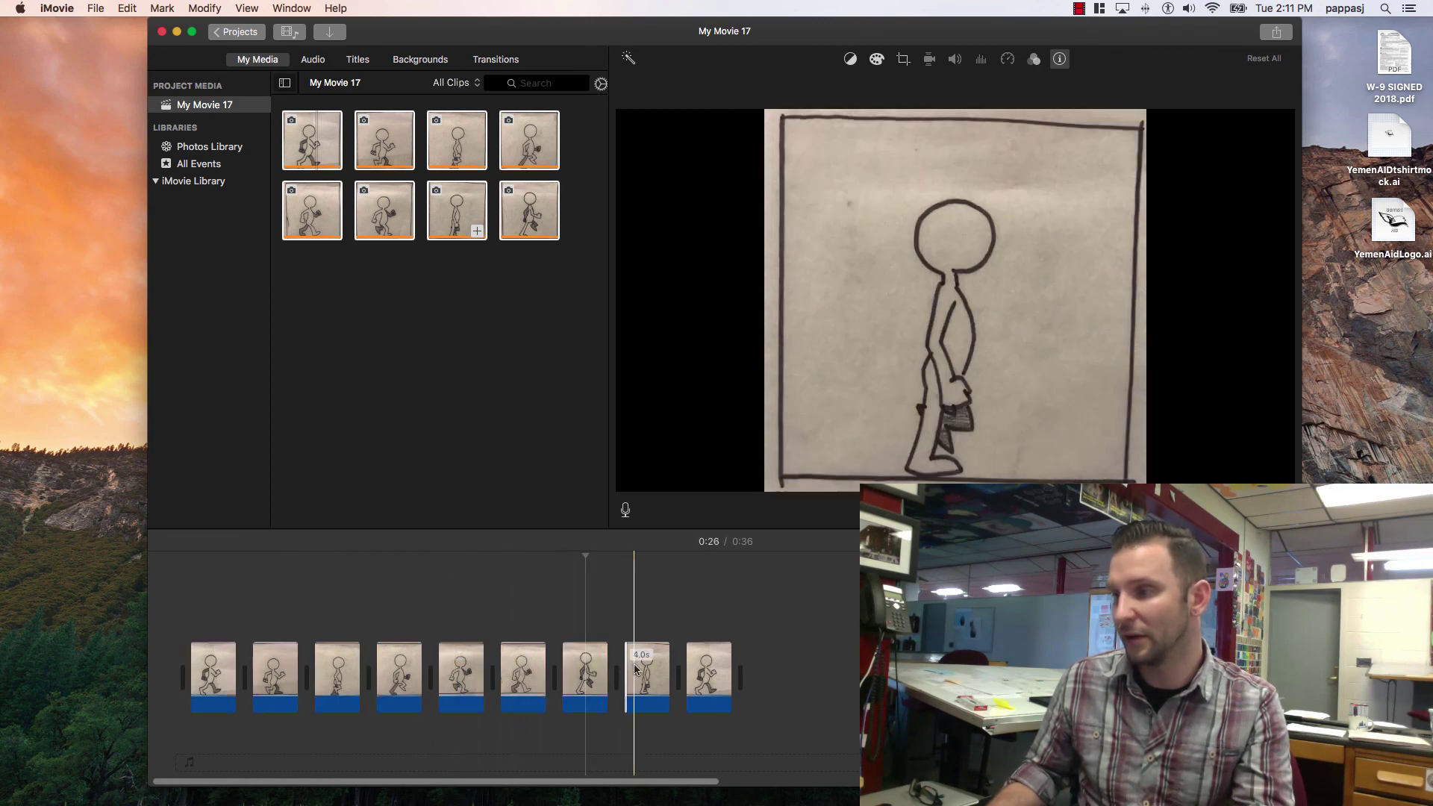
key("super+a")
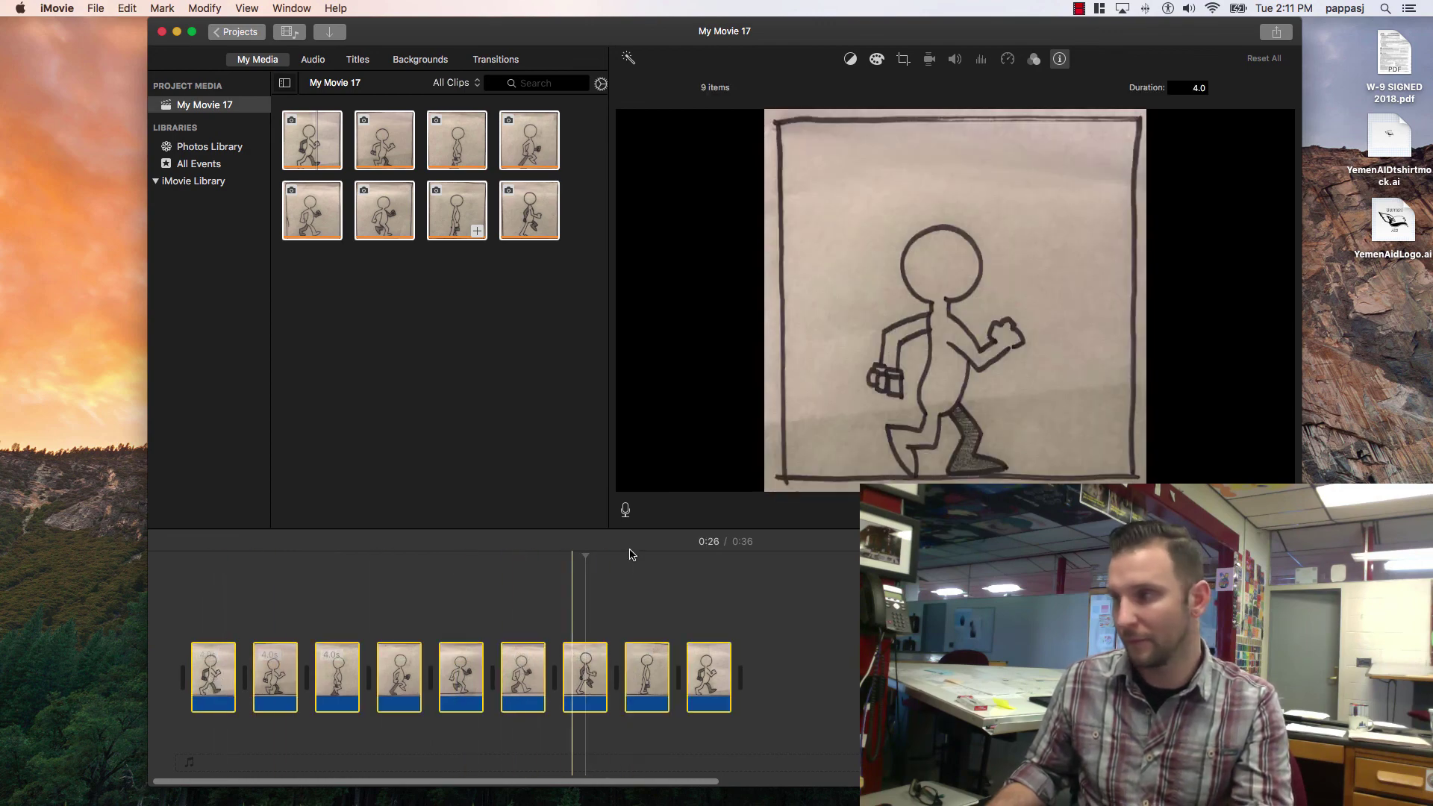
left_click(1200, 87)
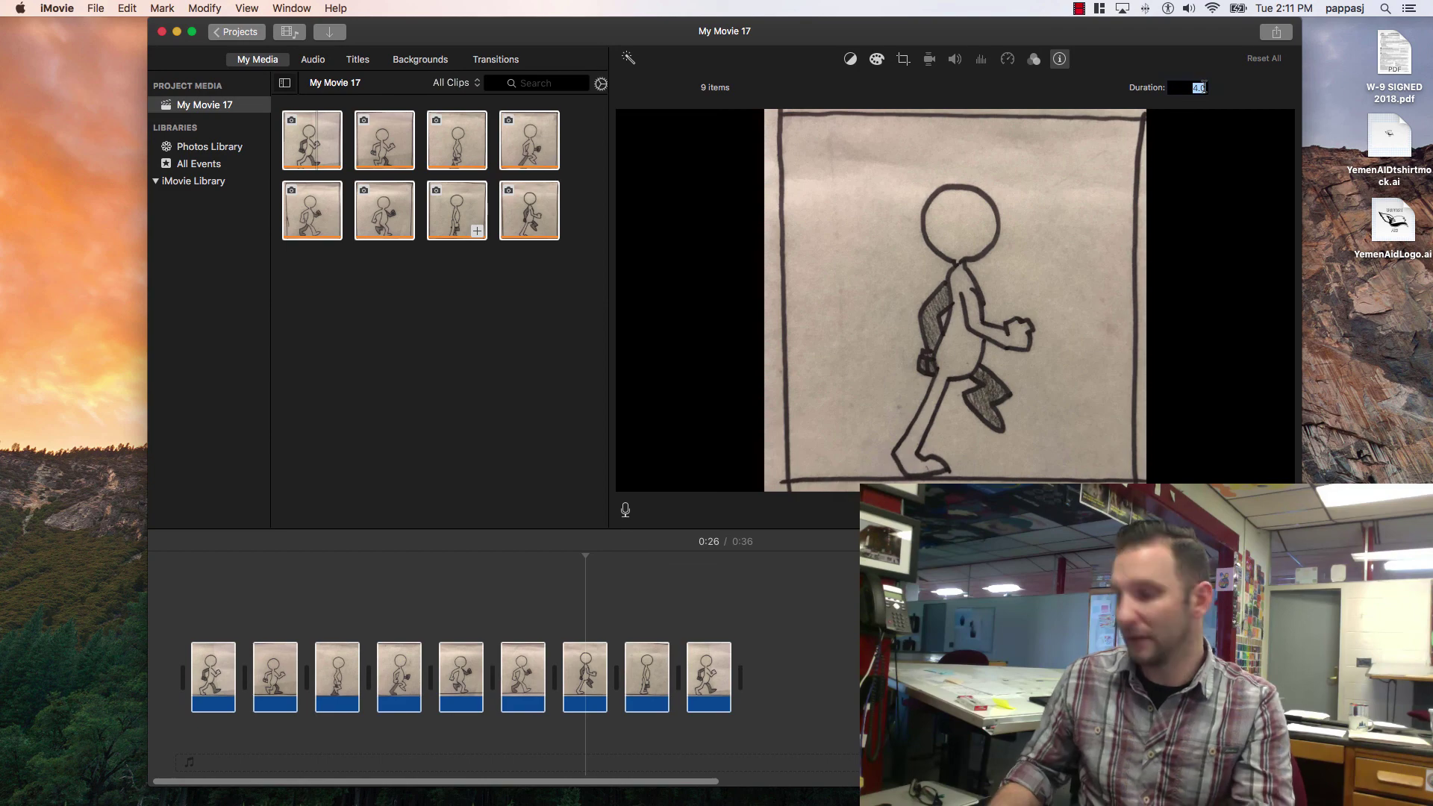
type("0.5")
key("Return")
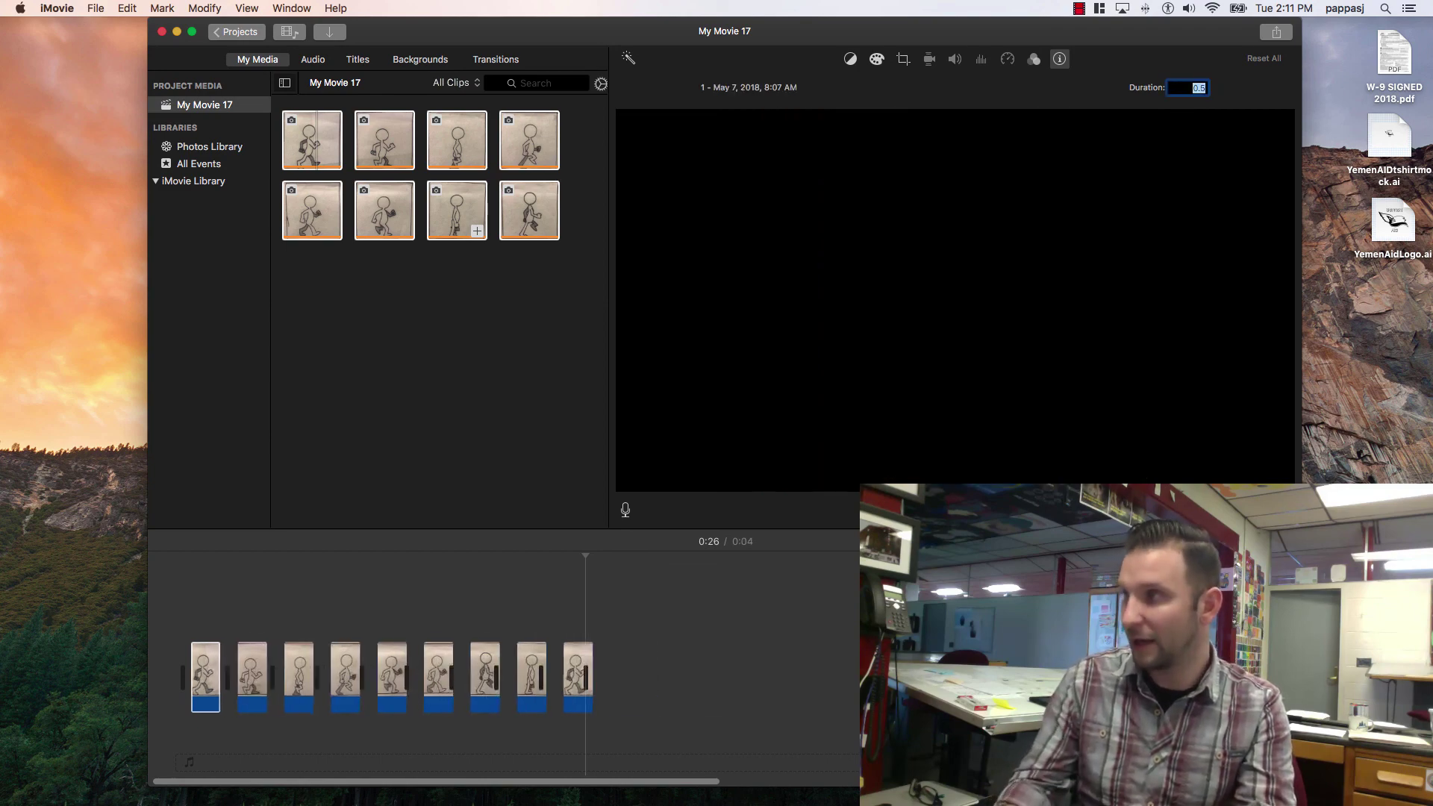
left_click(160, 660)
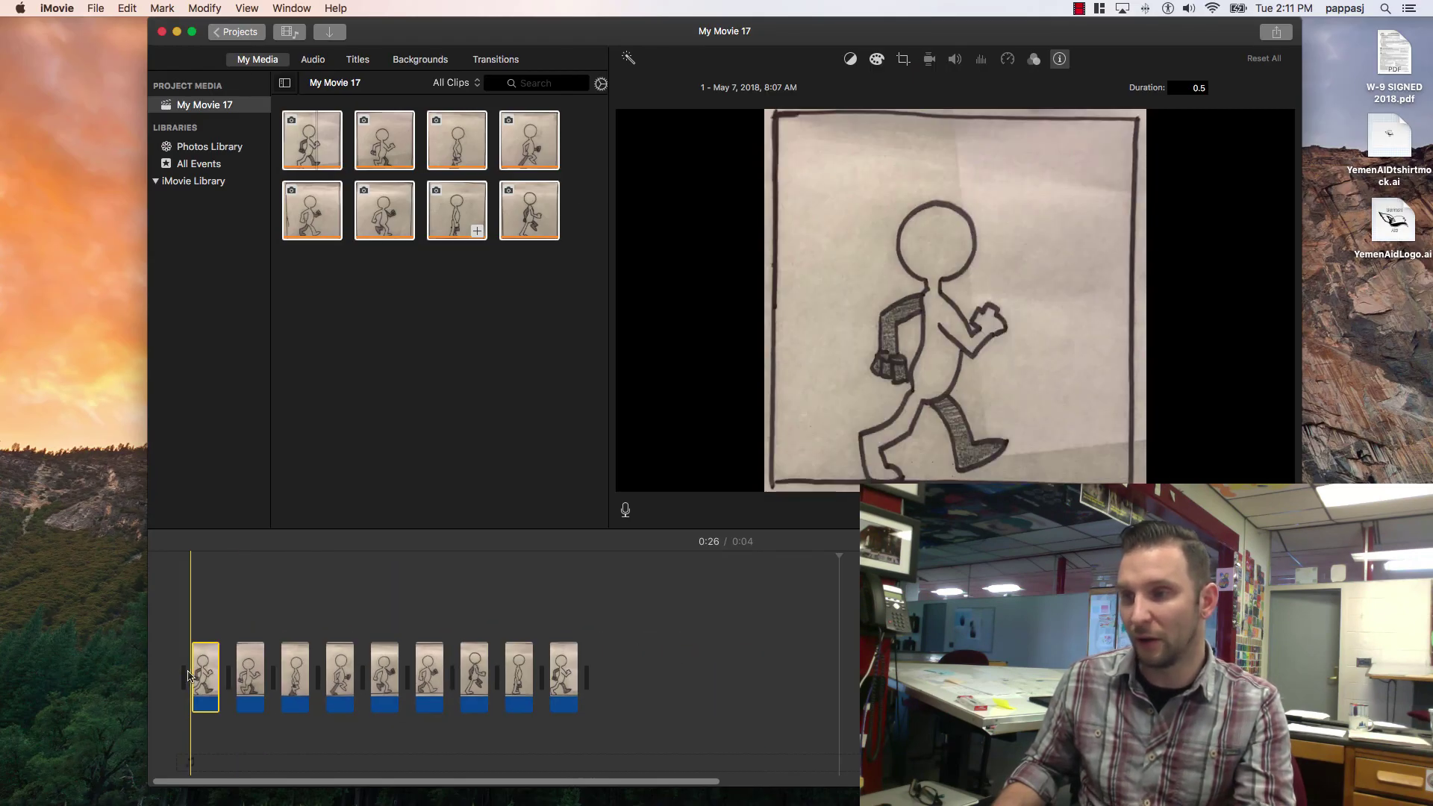
key("space")
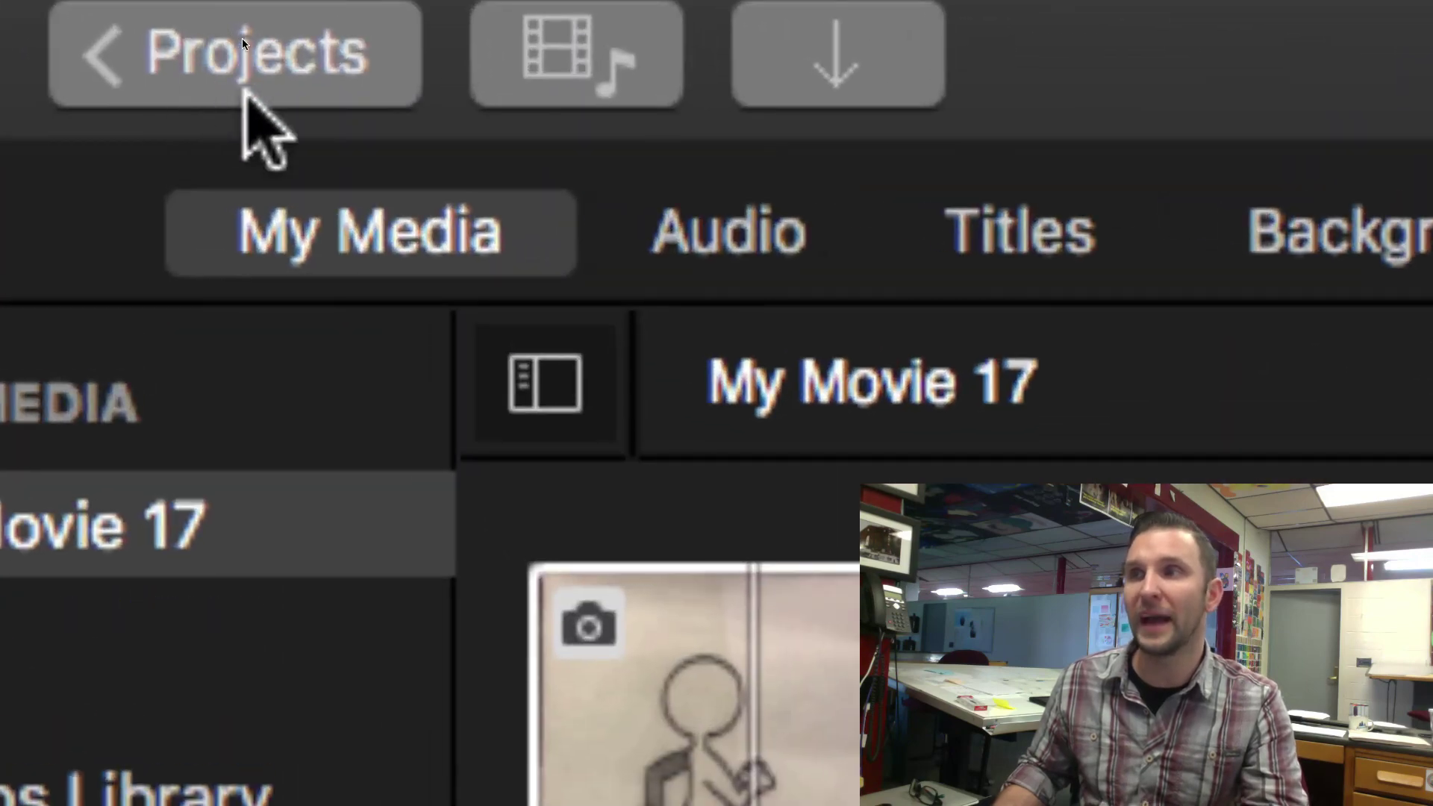
Return to the projects overview and save the movie under the name walkingman.
left_click(233, 44)
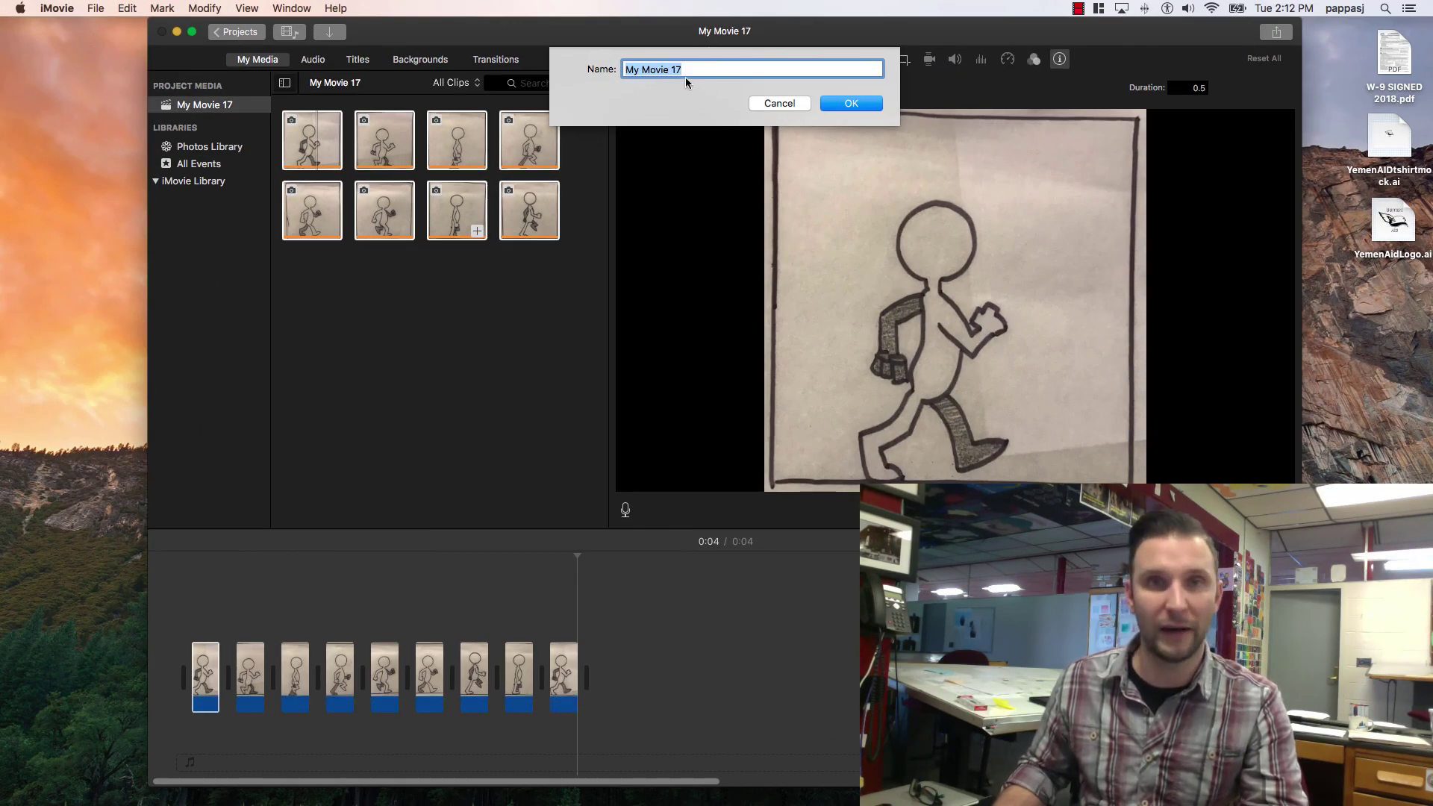
type("wal")
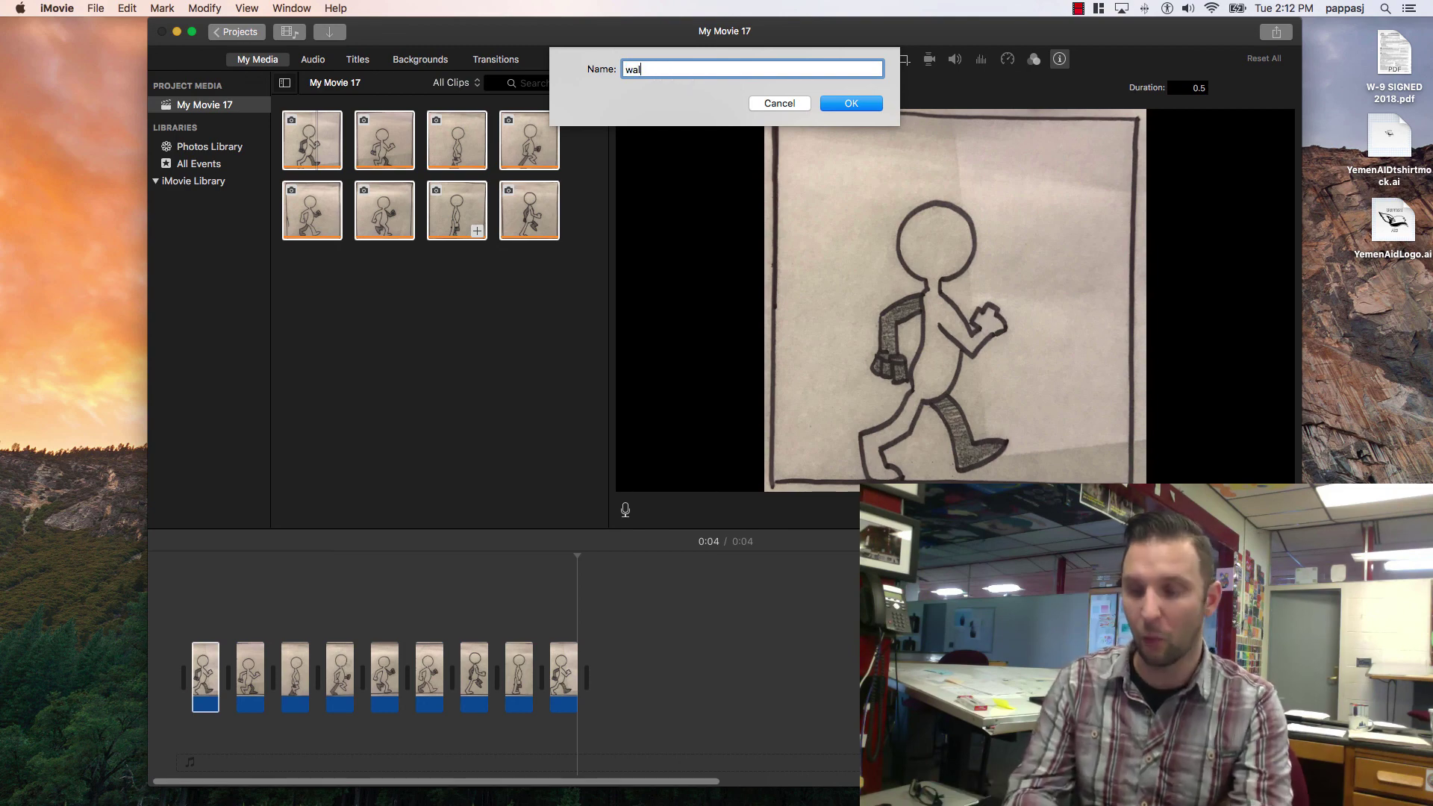
type("kingman")
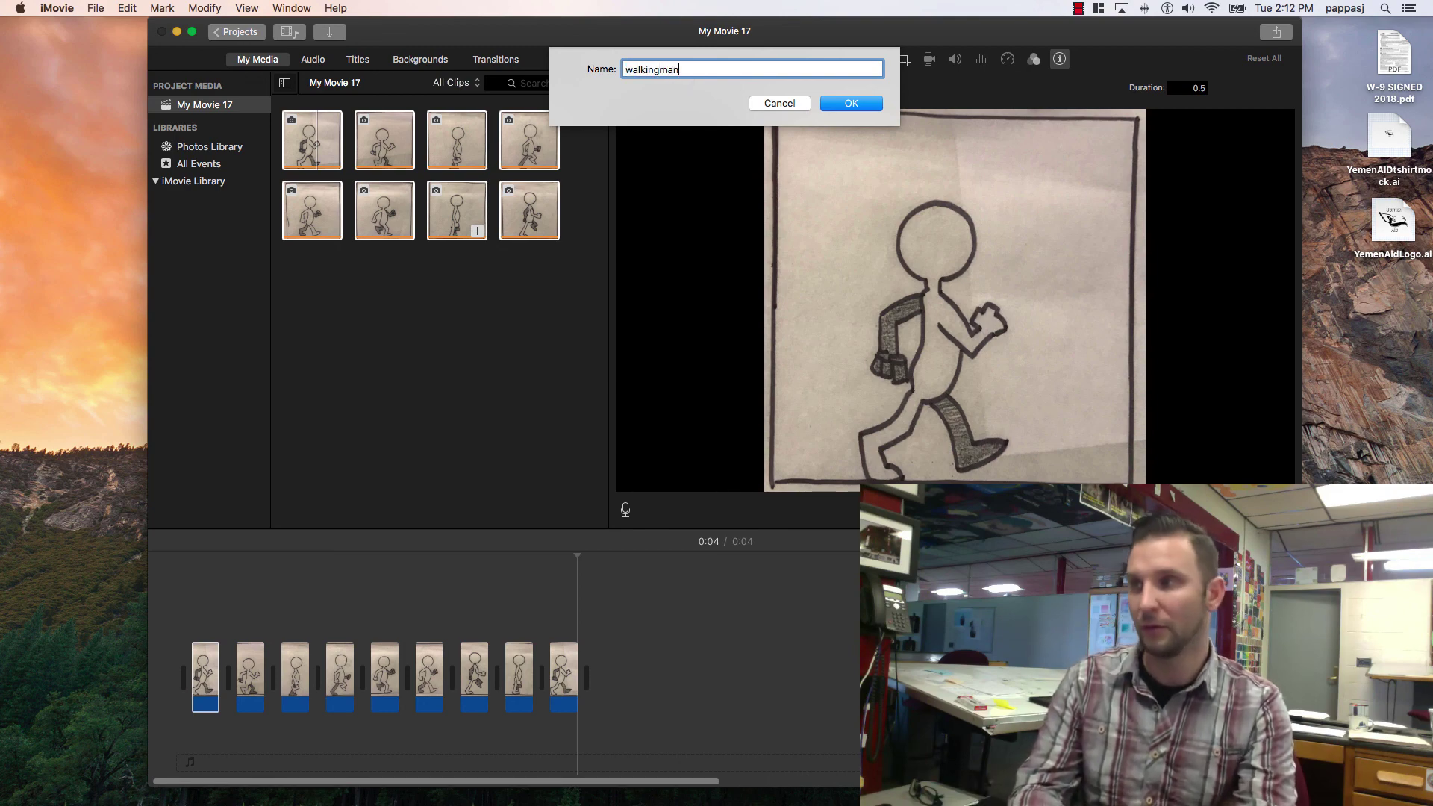
key("Return")
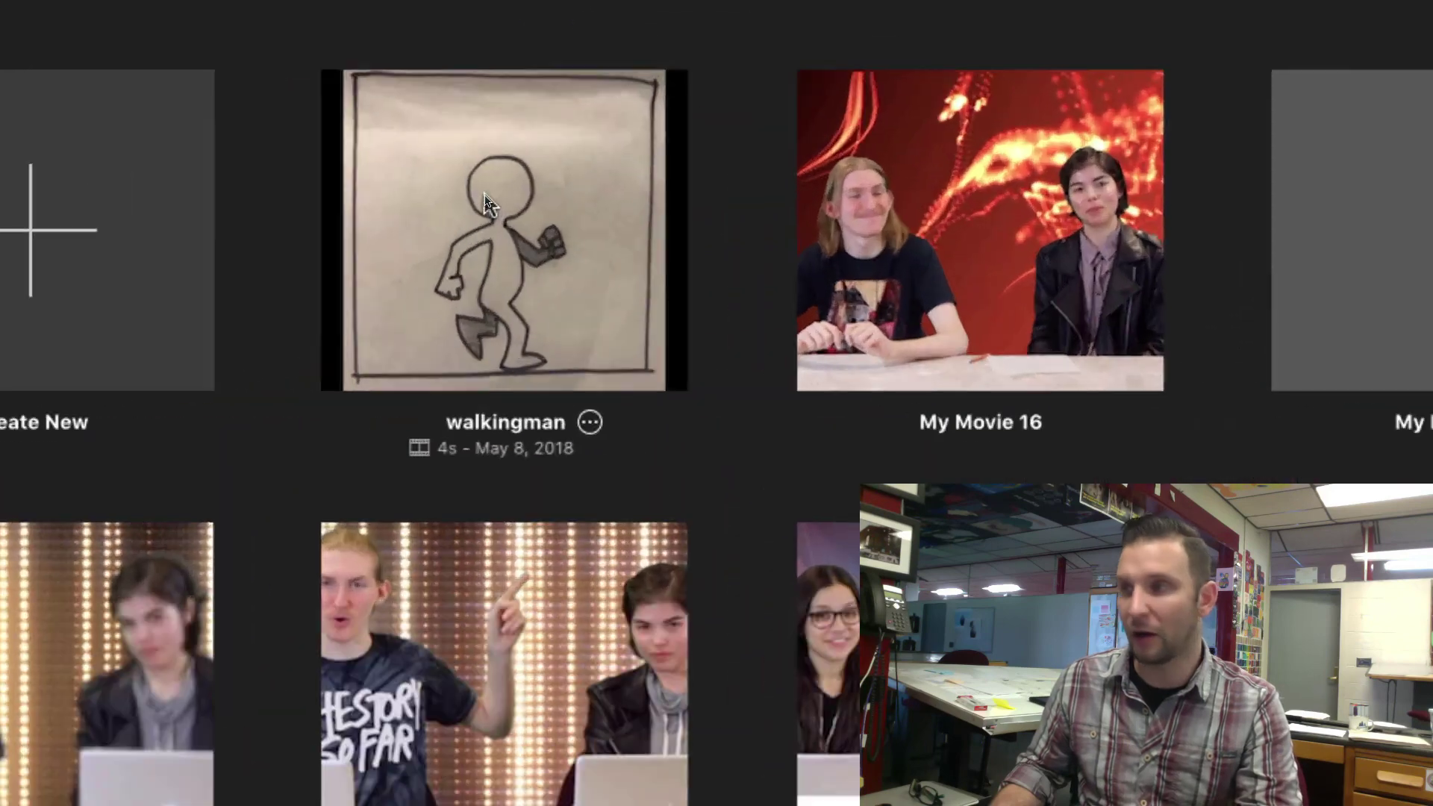